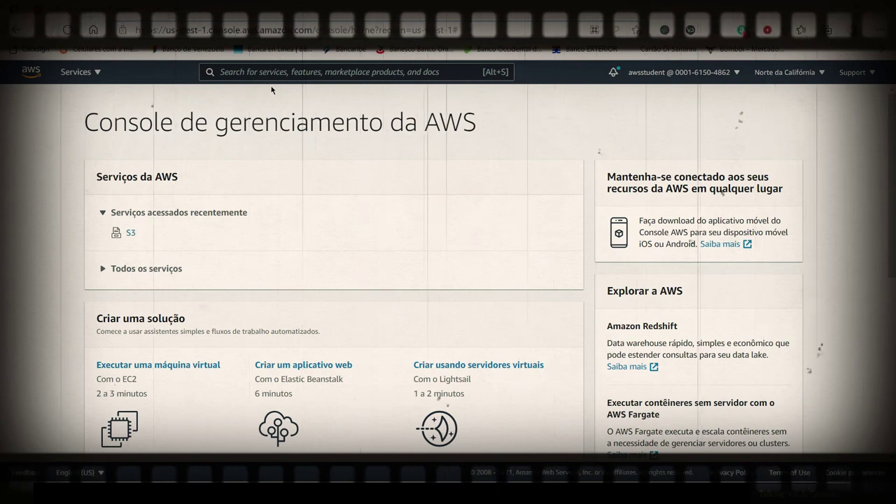
- Find the EC2 service and open its Elastic IPs page under network and security
click(285, 72)
text(ec)
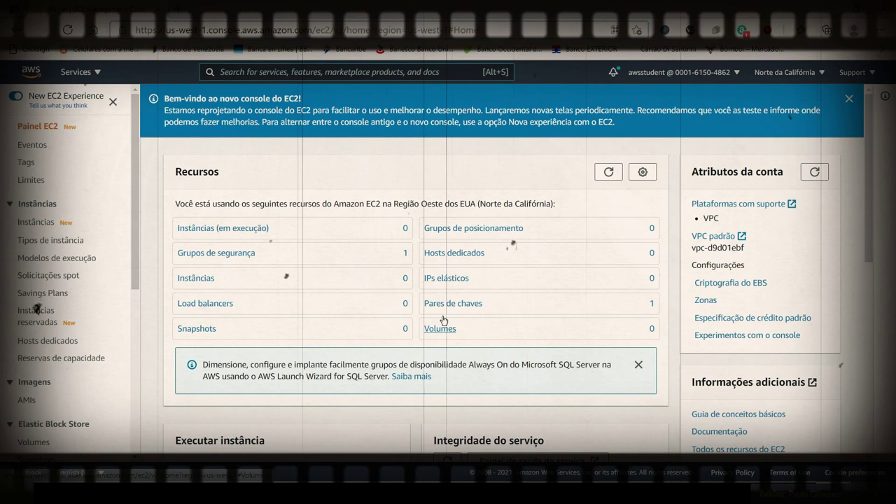
scroll(59, 234, down, 1)
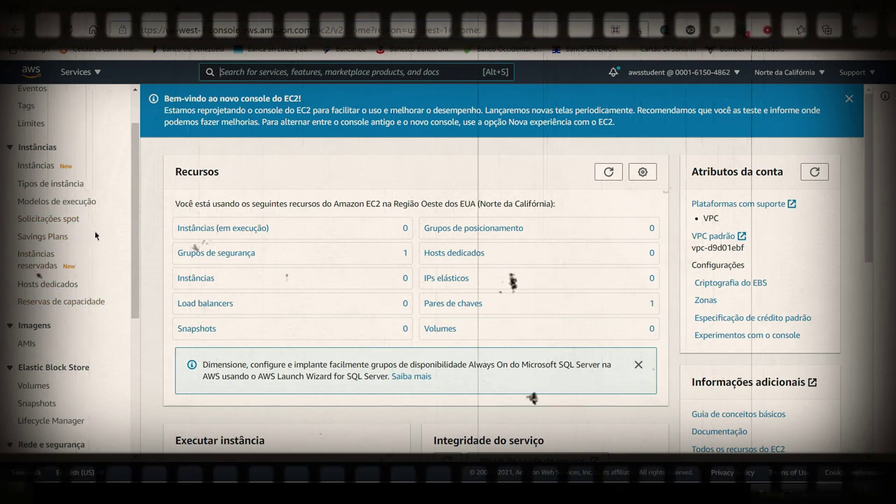
scroll(98, 280, down, 3)
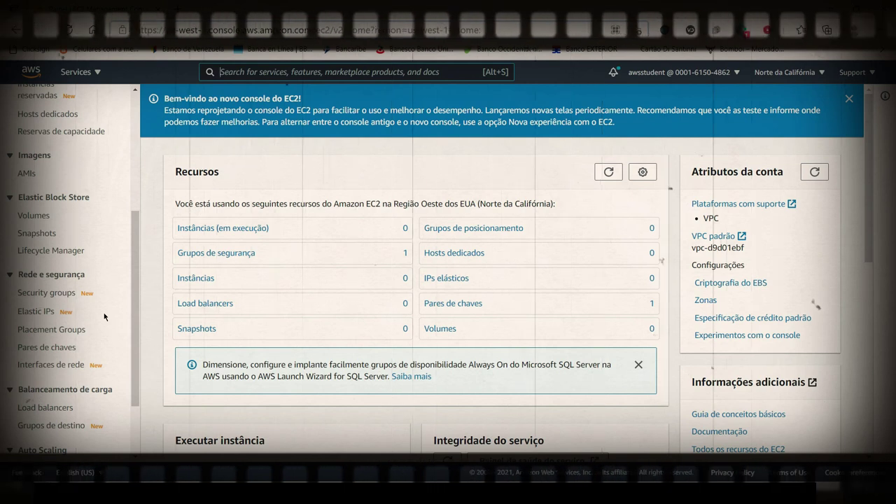
click(40, 313)
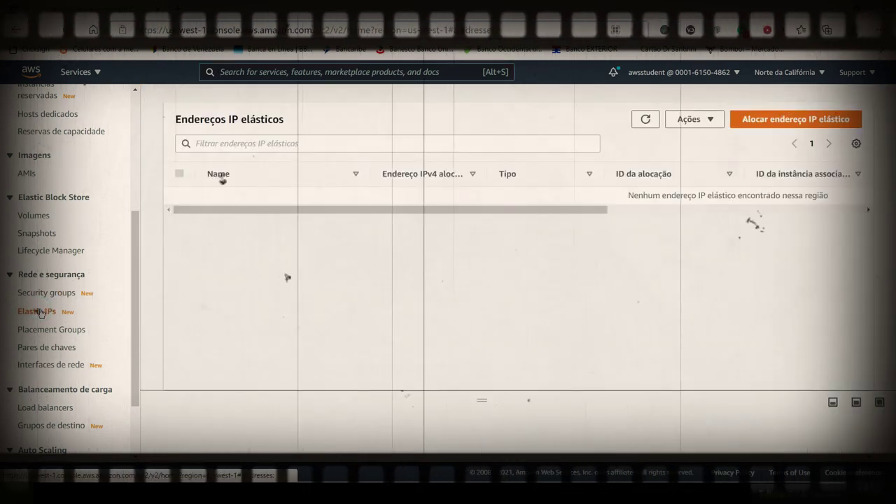
- Allocate a new Elastic IP address from Amazon's pool of public IPv4 addresses
click(794, 119)
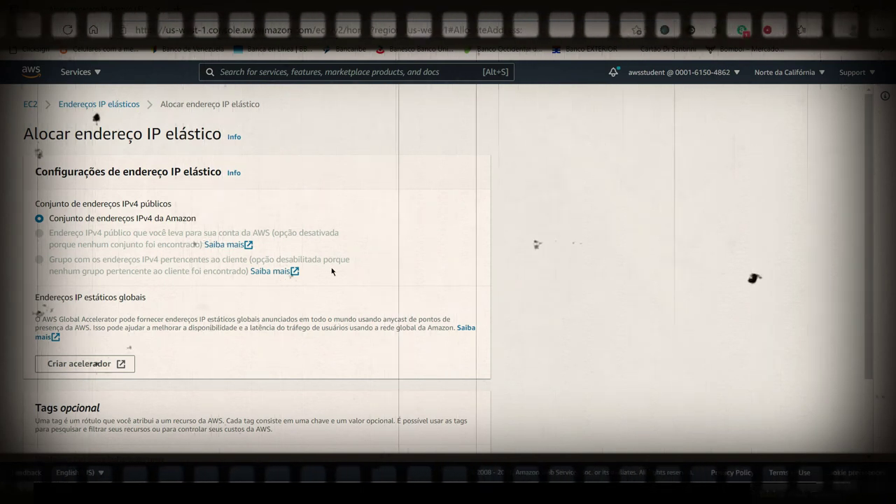
scroll(328, 275, down, 2)
click(468, 442)
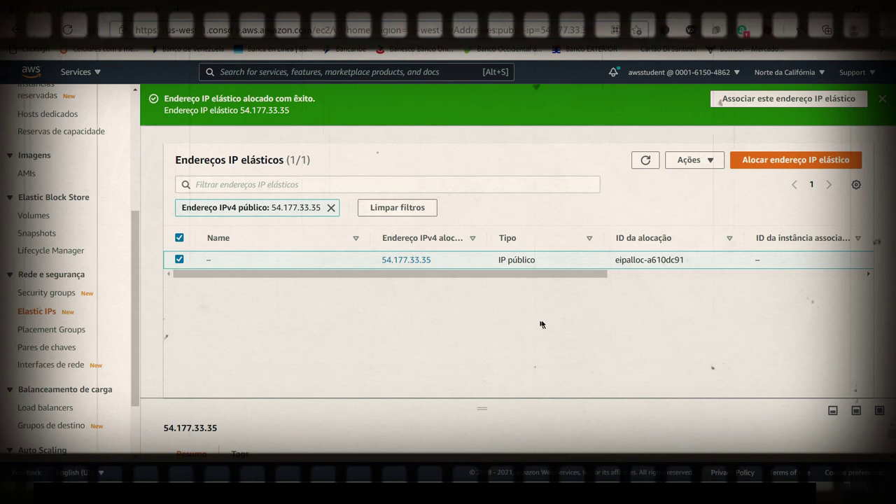
- Go to the VPC service and start the VPC wizard with the "VPC with Public and Private Subnets" configuration
click(327, 72)
text(vpc)
click(255, 159)
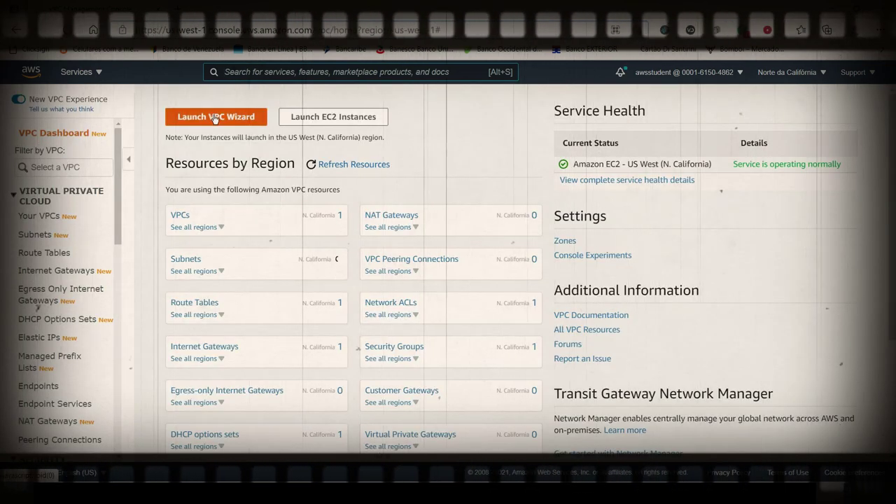
click(220, 118)
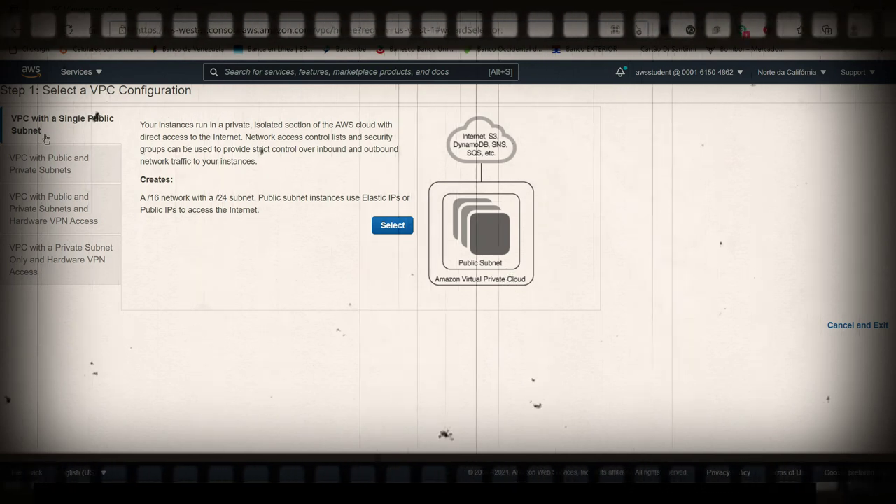
click(59, 169)
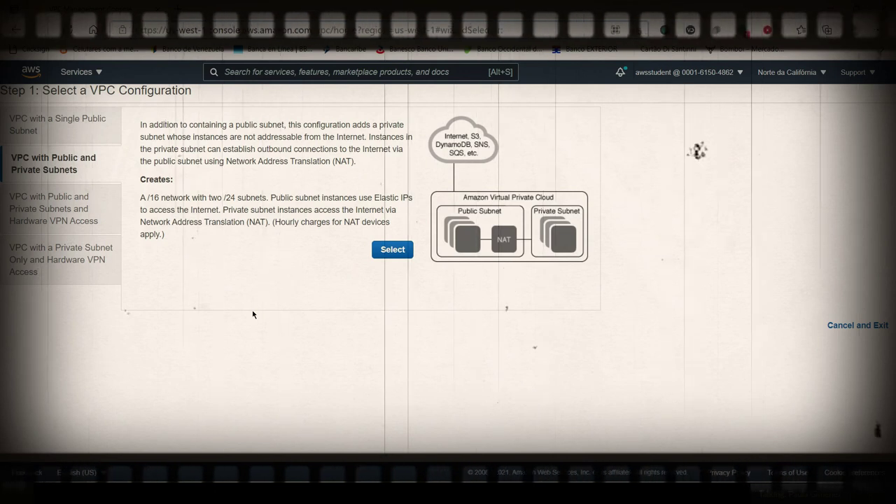
click(392, 250)
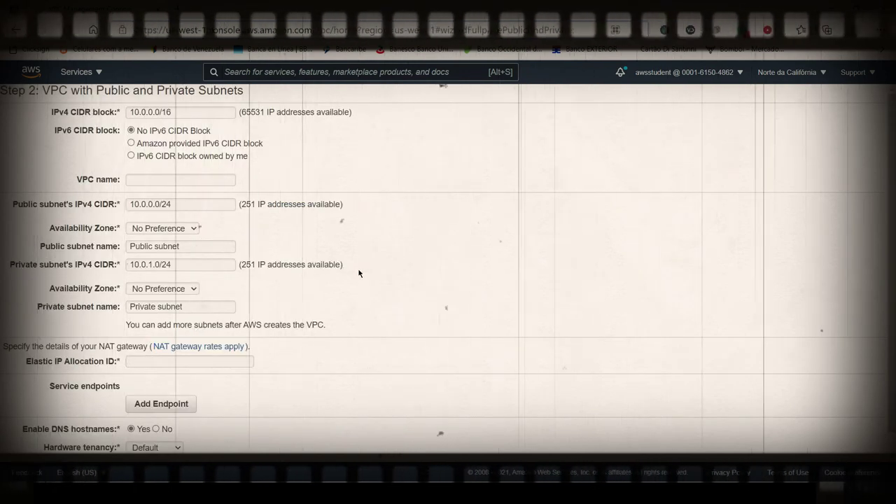
- Name the new VPC "My Lab VPC"
click(147, 179)
text(My Lab VPC)
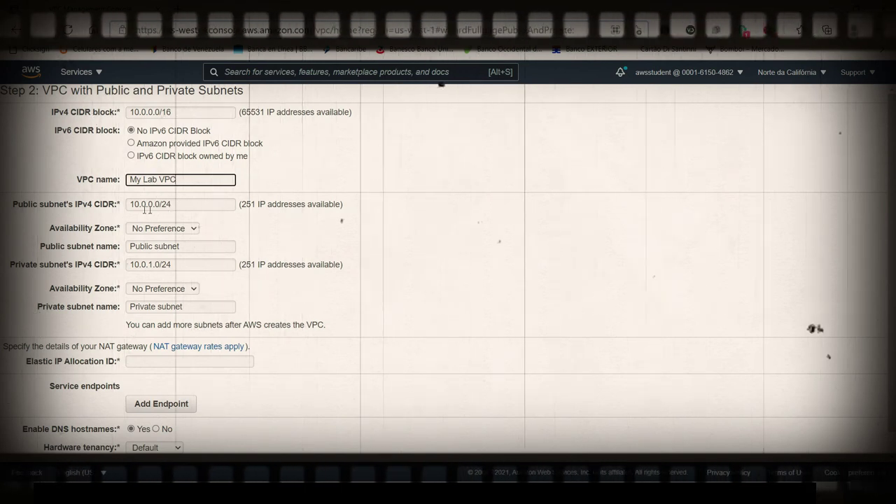
scroll(344, 324, down, 1)
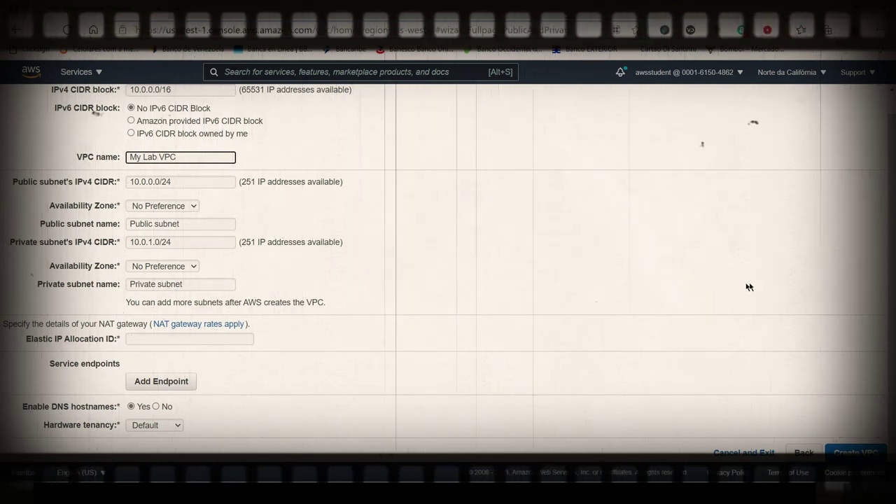
click(293, 196)
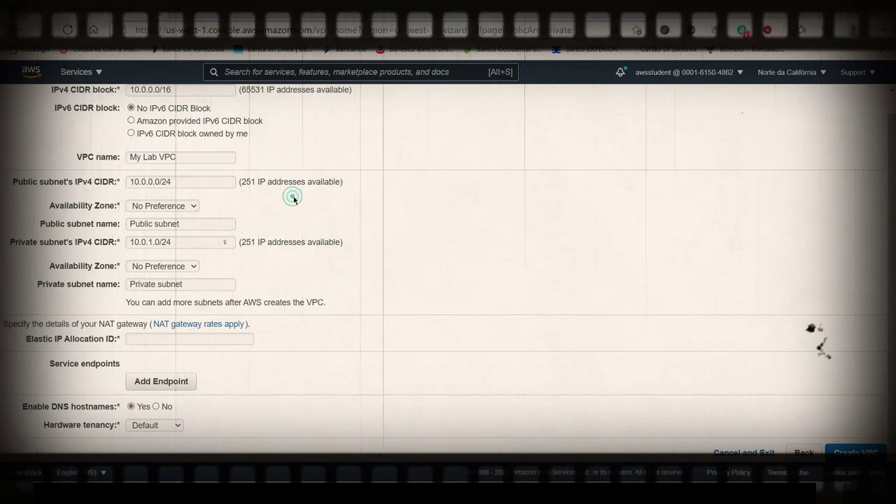
- Place the public subnet in availability zone us-west-1a and name it "Public subnet 1"
click(185, 207)
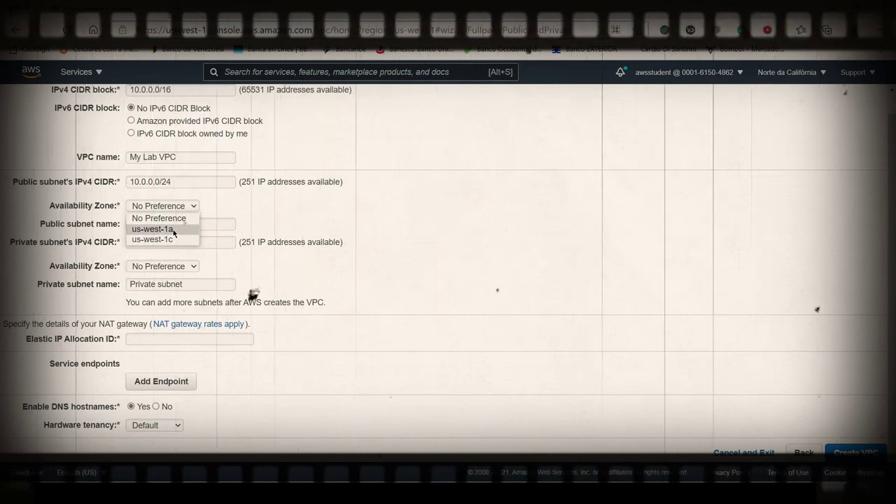
click(174, 231)
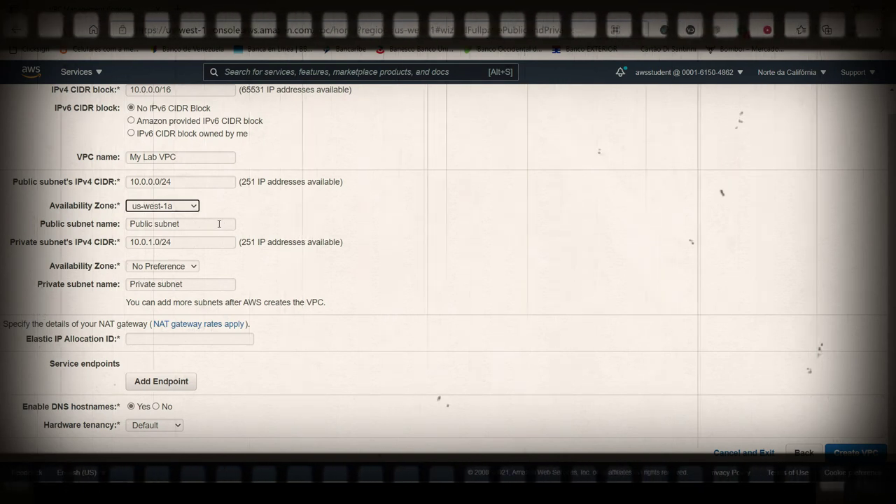
text(1)
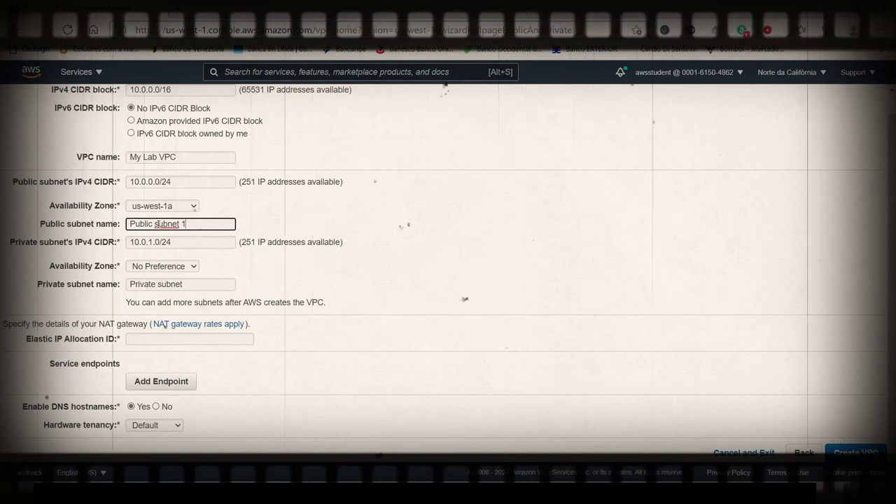
- Set the private subnet's IPv4 CIDR to 10.0.2.0/24 and the public subnet's IPv4 CIDR to 10.0.1.0/24
click(192, 242)
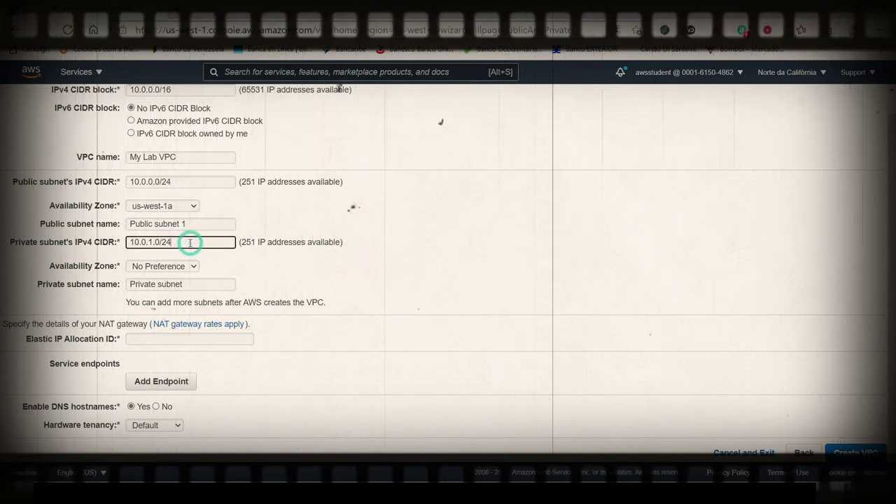
click(150, 243)
key(BackSpace)
text(2)
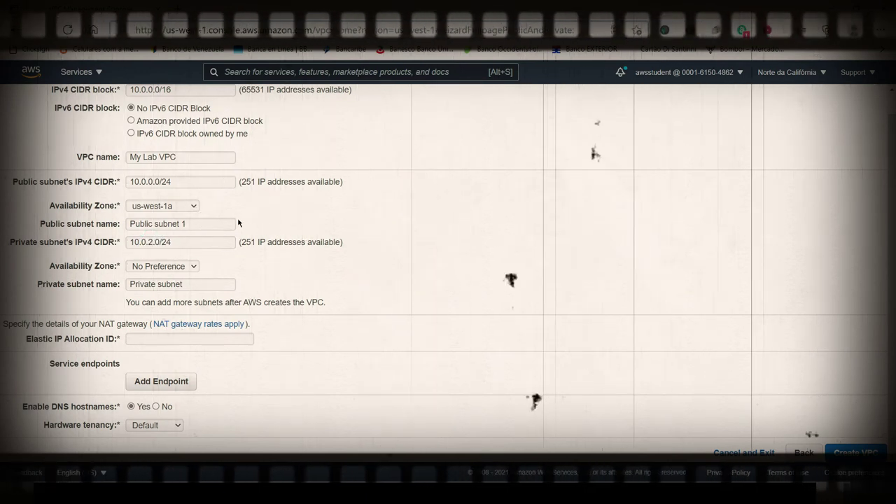
scroll(241, 225, up, 1)
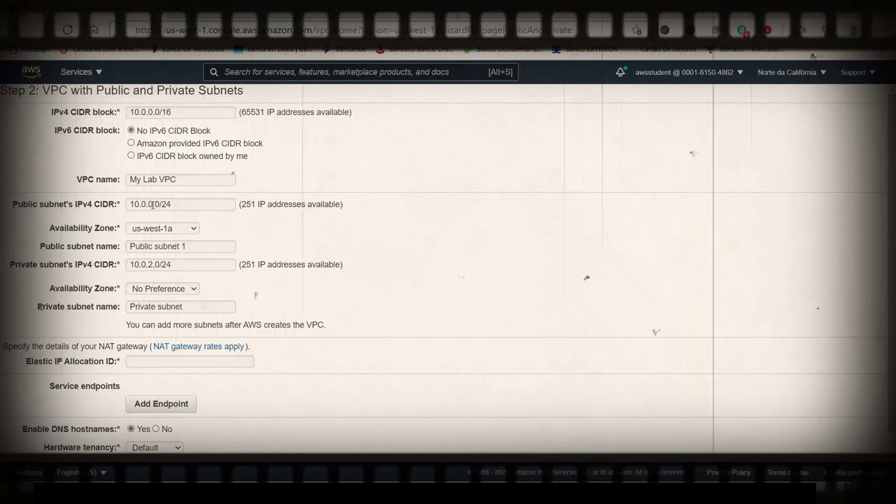
key(BackSpace)
text(1)
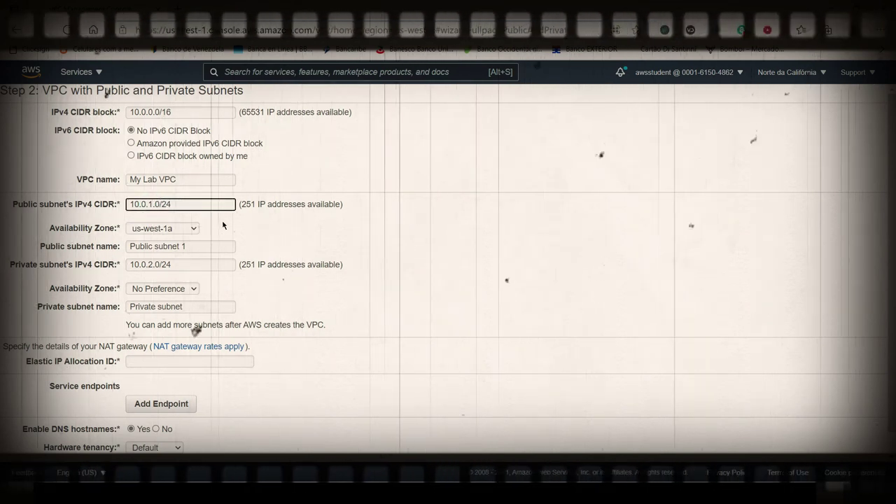
click(215, 264)
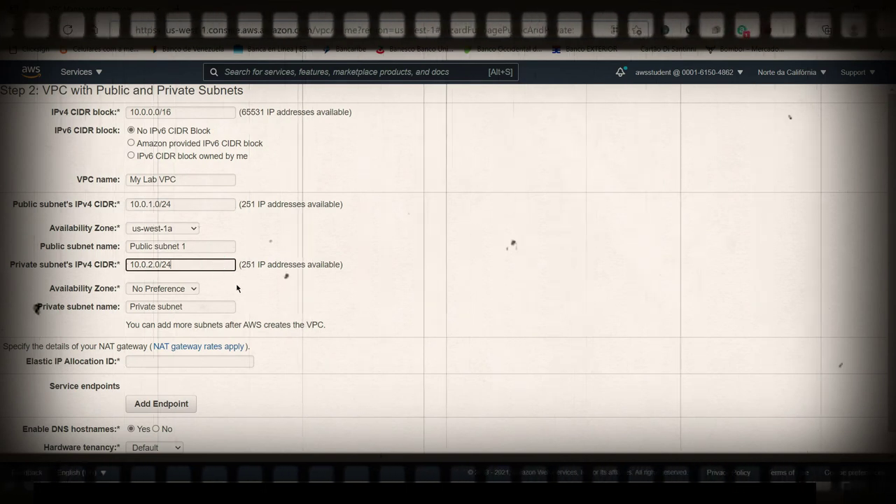
- Place the private subnet in availability zone us-west-1a and name it "Private subnet 1"
click(194, 290)
click(186, 309)
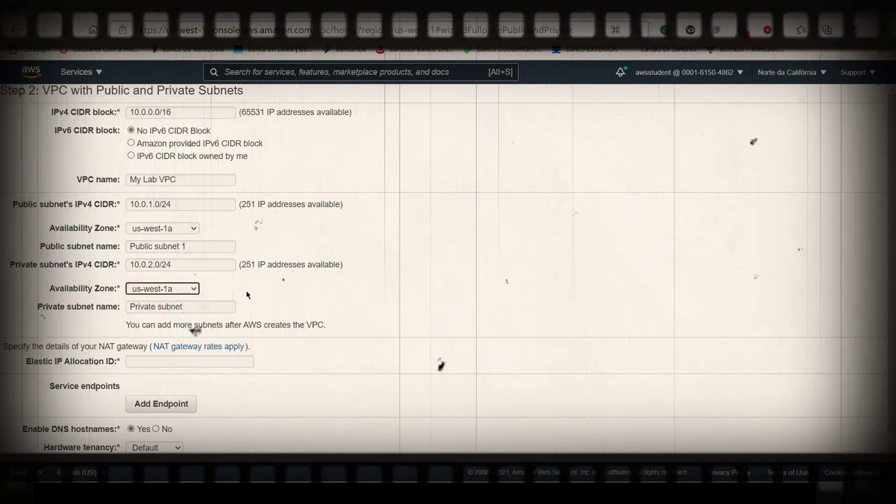
click(207, 310)
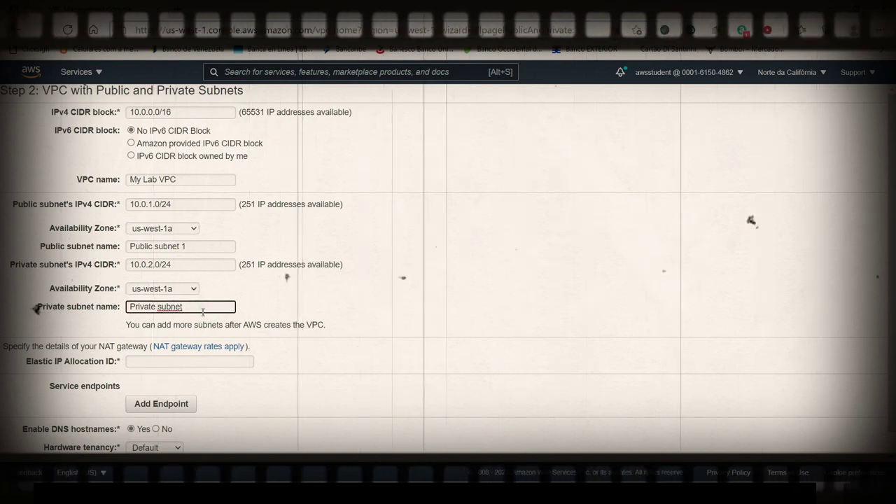
text(1)
click(282, 336)
- Assign the Elastic IP allocation eipalloc-a610dc91 to the NAT gateway and create the VPC
scroll(283, 336, down, 1)
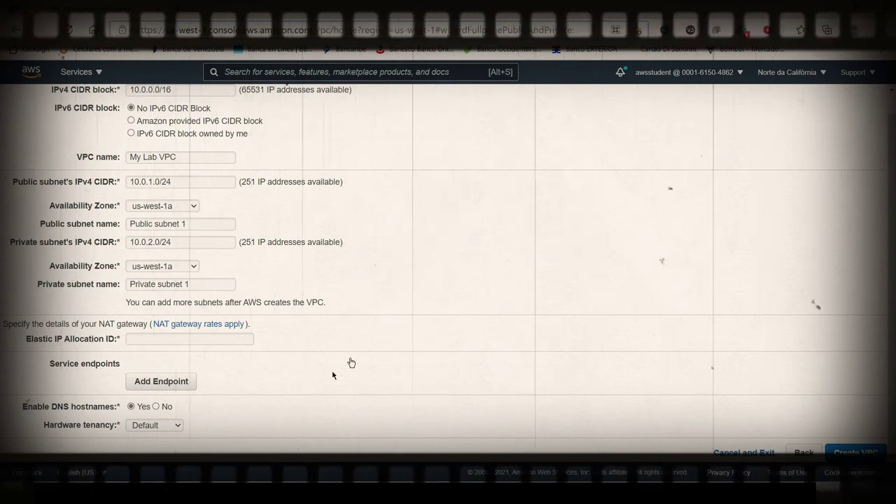
click(160, 338)
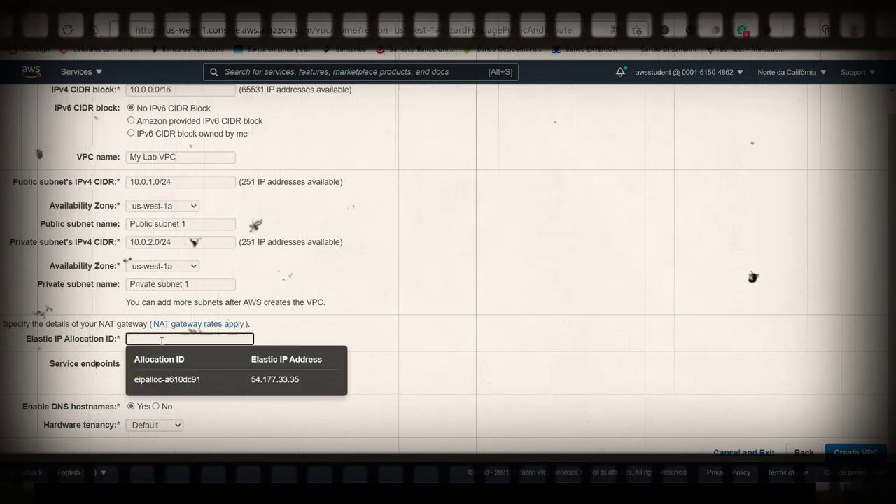
click(157, 382)
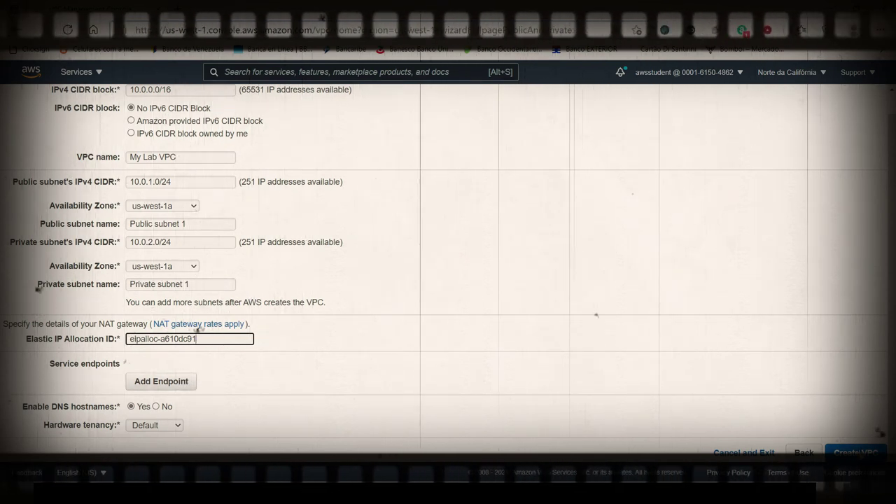
key(Return)
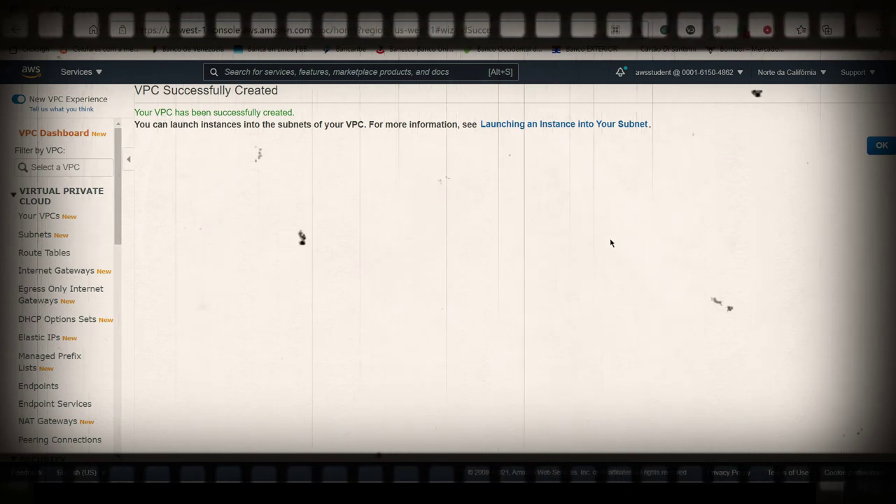
- Close the VPC creation confirmation and start creating a new security group in the VPC service
scroll(77, 293, down, 1)
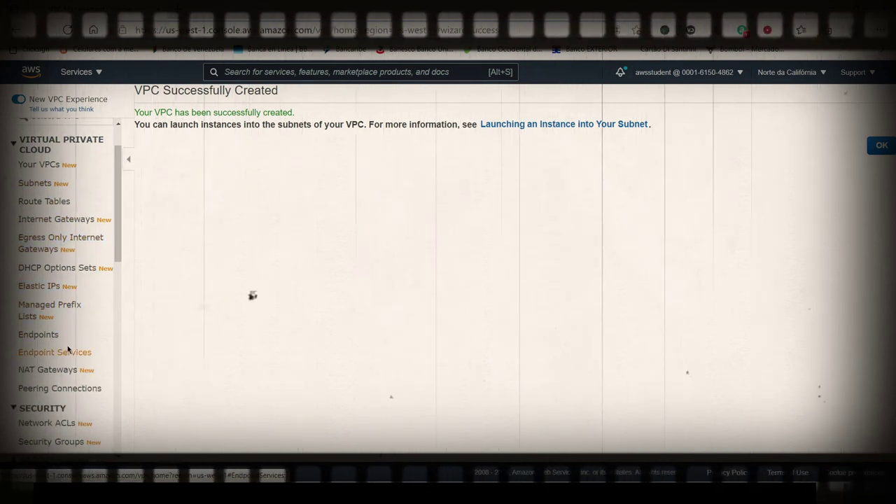
scroll(66, 350, down, 2)
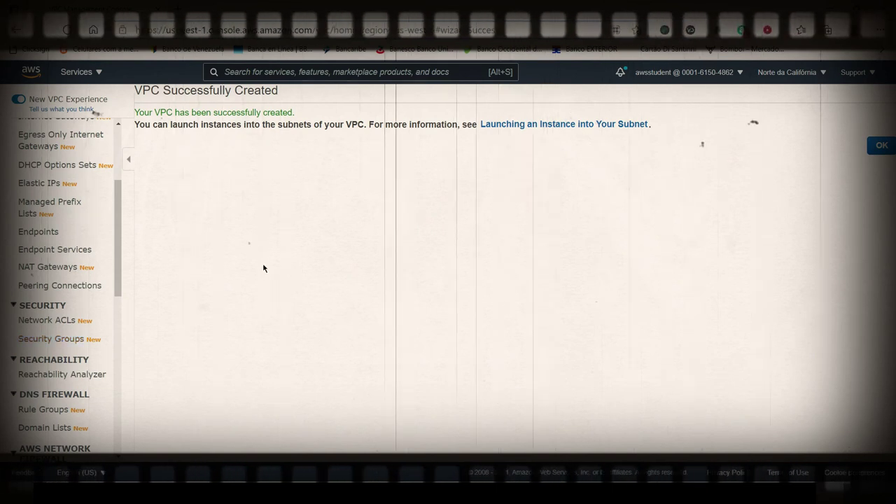
key(Return)
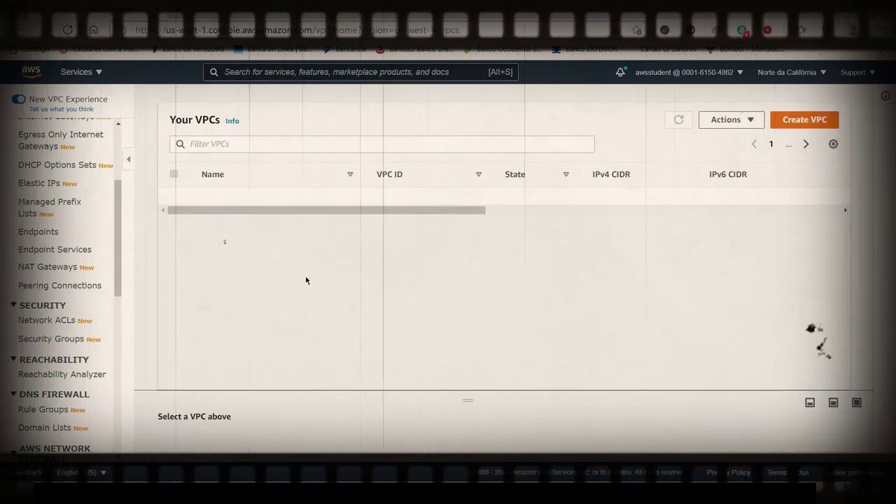
click(47, 340)
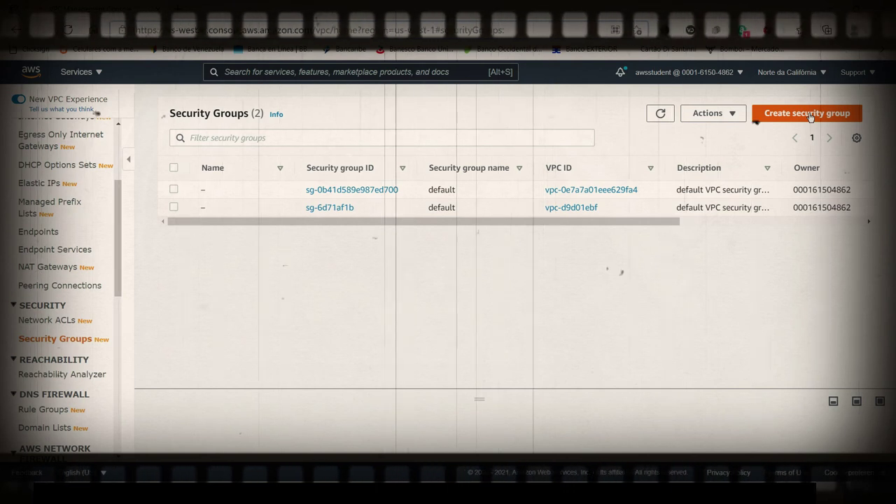
click(810, 114)
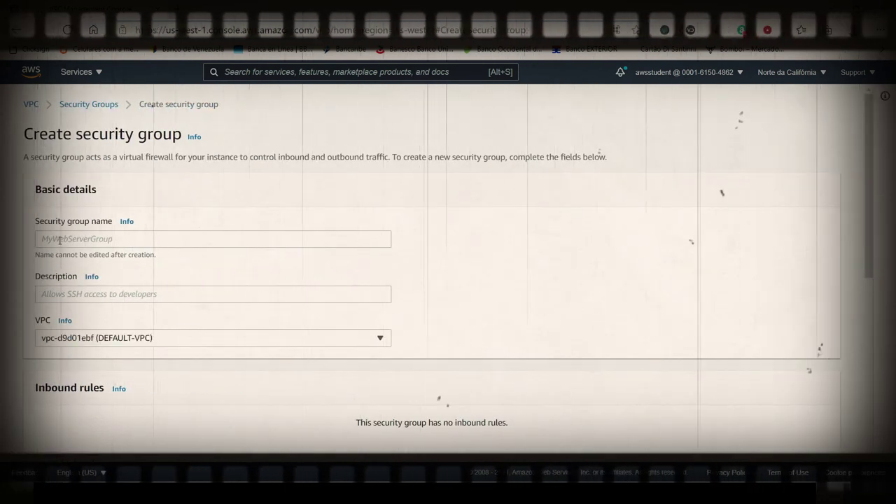
- Fill in the security group's basic details with name WebSecurityGroup, description "Enable HTTP access" and My Lab VPC
click(55, 240)
text(WebSecurityGroup)
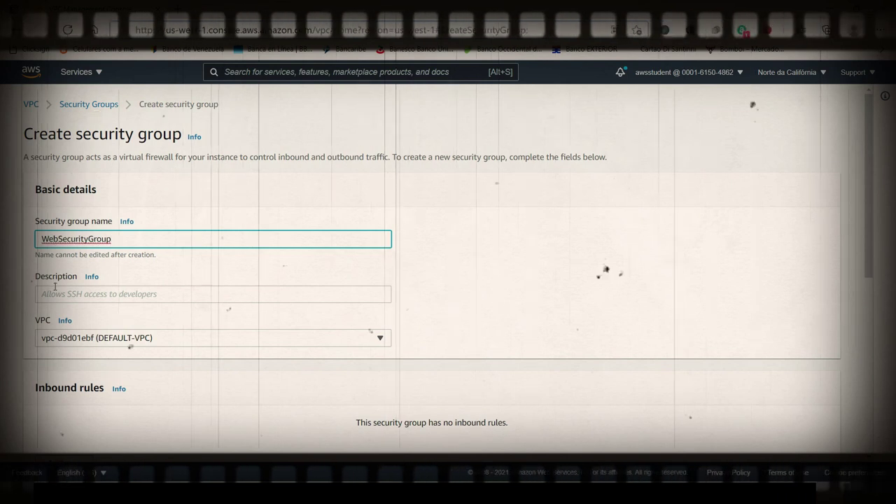
click(62, 291)
text(Enable)
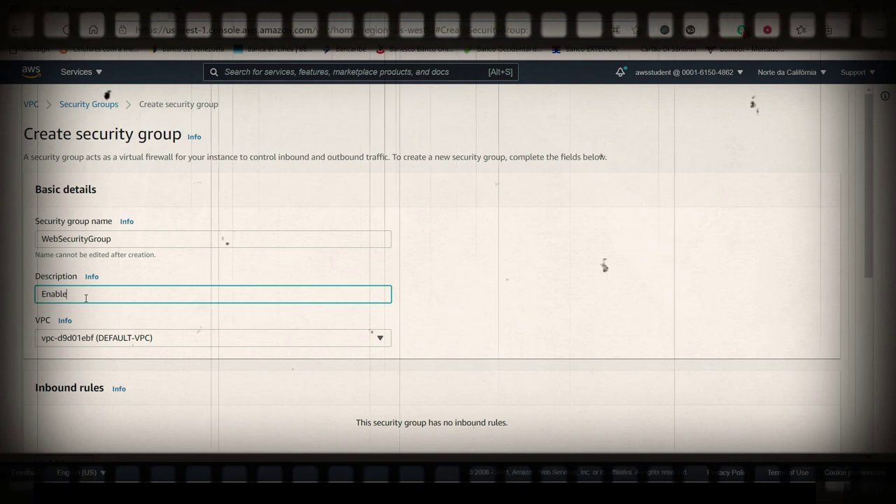
text(HTTP )
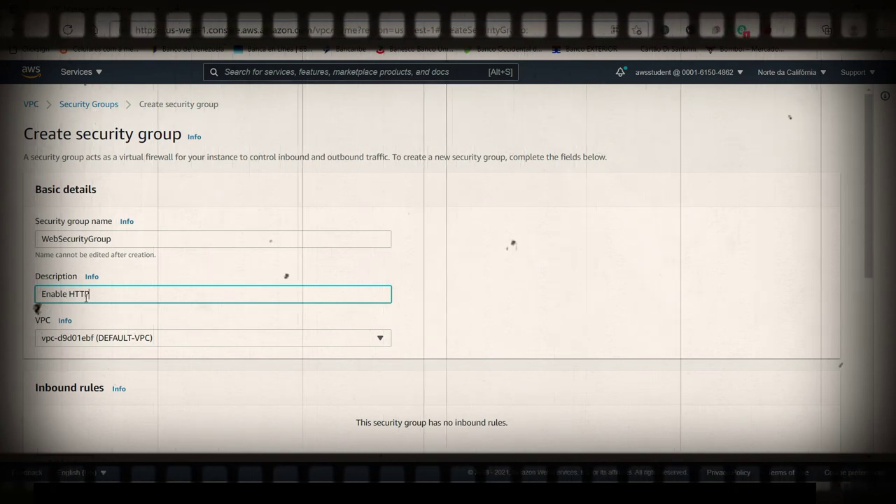
text(access)
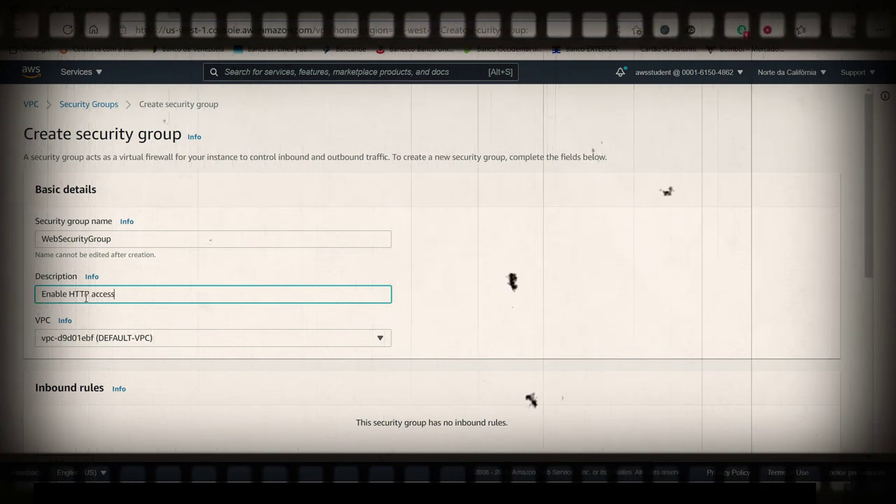
click(376, 339)
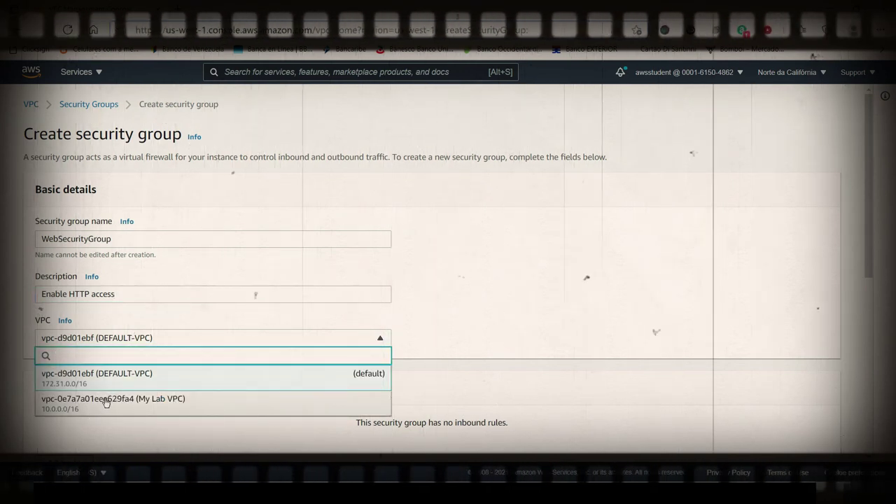
click(101, 400)
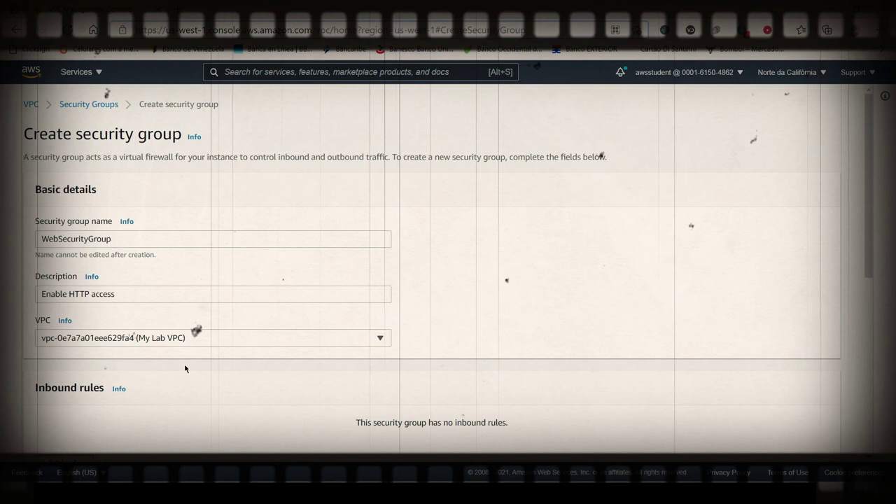
- Add an inbound HTTP rule with source Anywhere and create the security group
scroll(231, 343, down, 2)
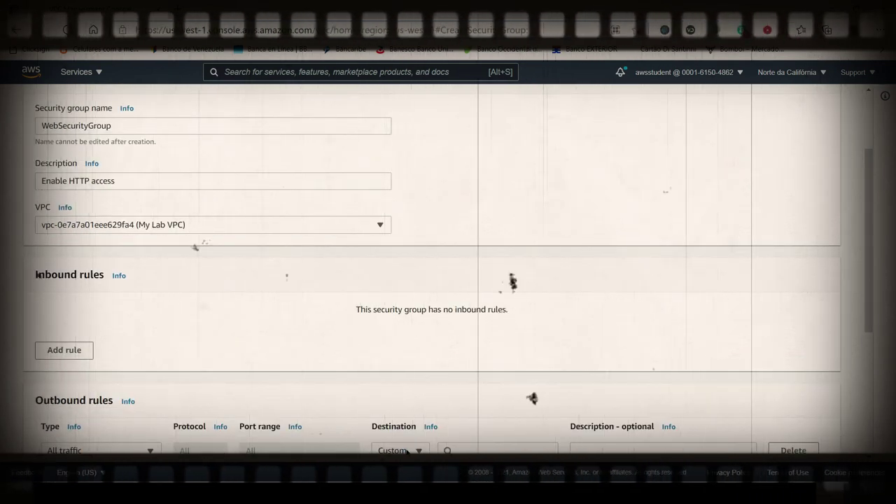
click(64, 350)
click(149, 325)
scroll(90, 230, down, 4)
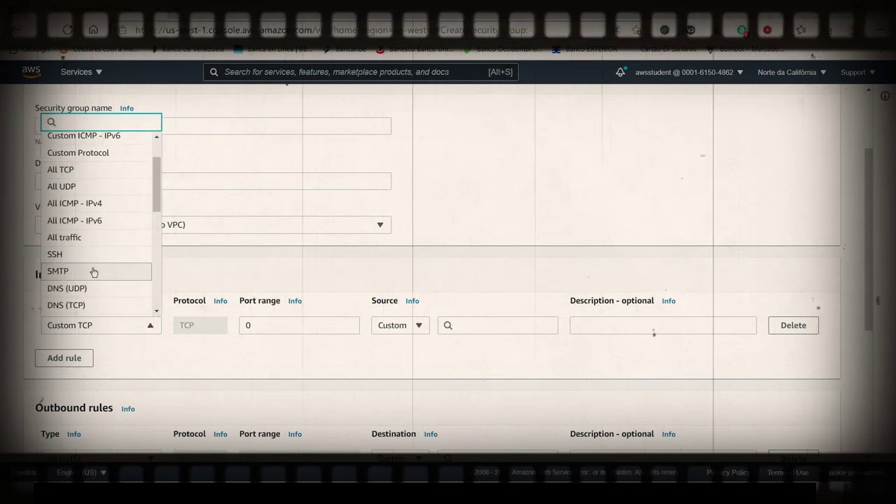
click(72, 241)
click(418, 326)
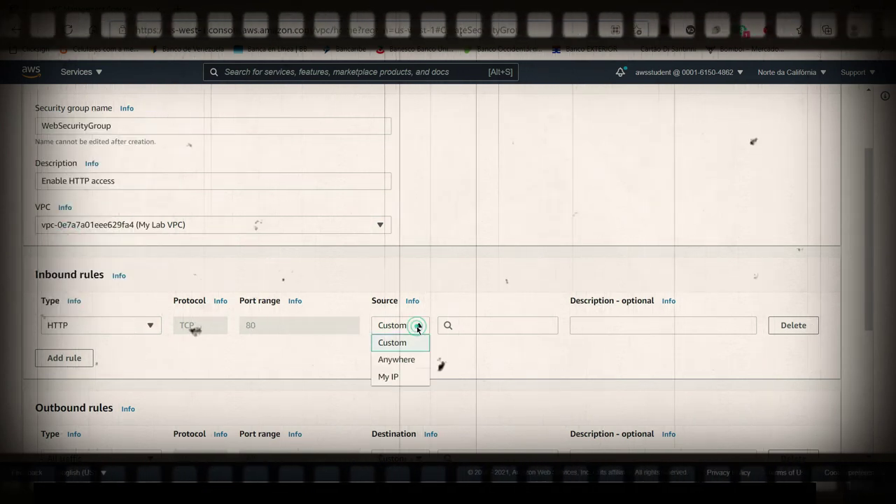
click(397, 360)
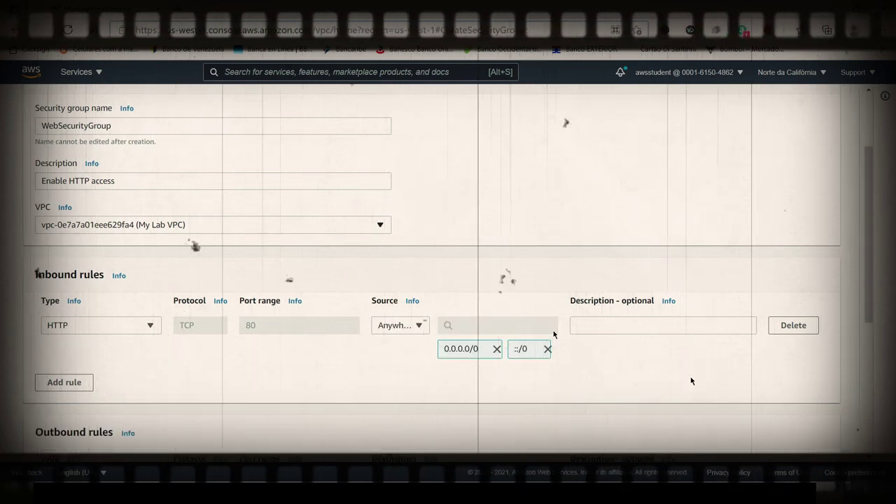
scroll(693, 364, down, 4)
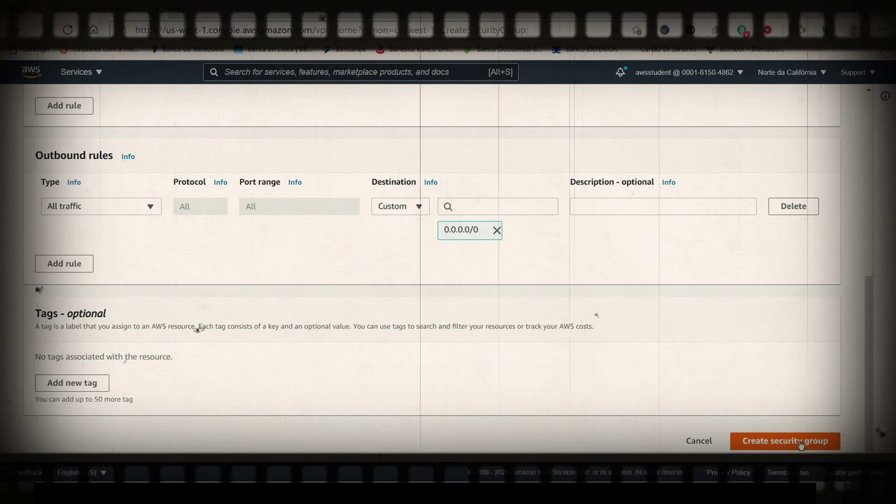
click(801, 443)
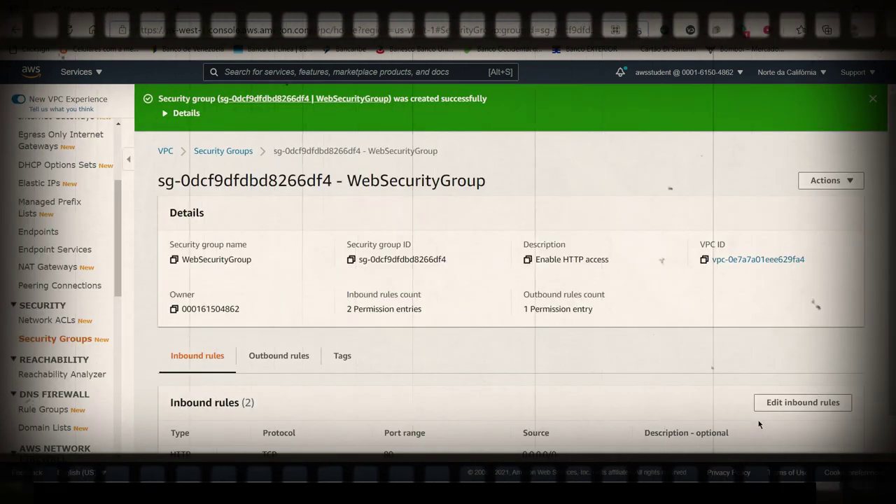
scroll(645, 359, down, 1)
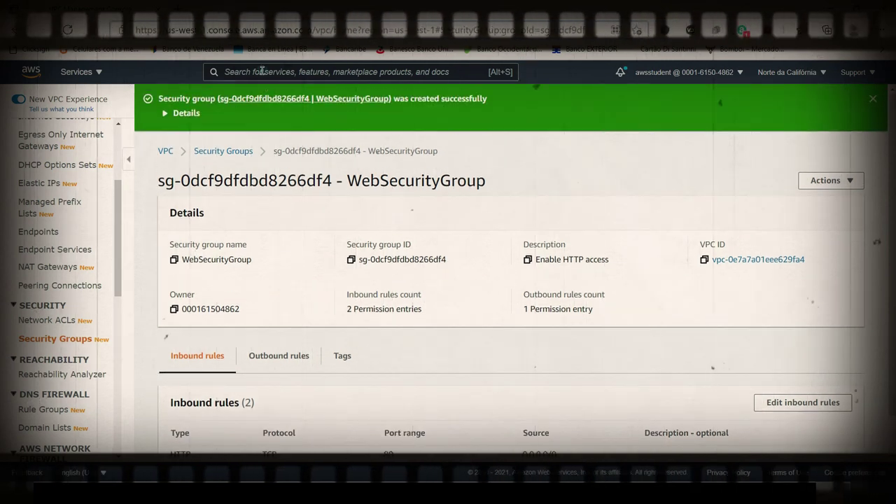
- Go to the instances list of the EC2 service and start launching a new instance
click(260, 71)
text(ec2)
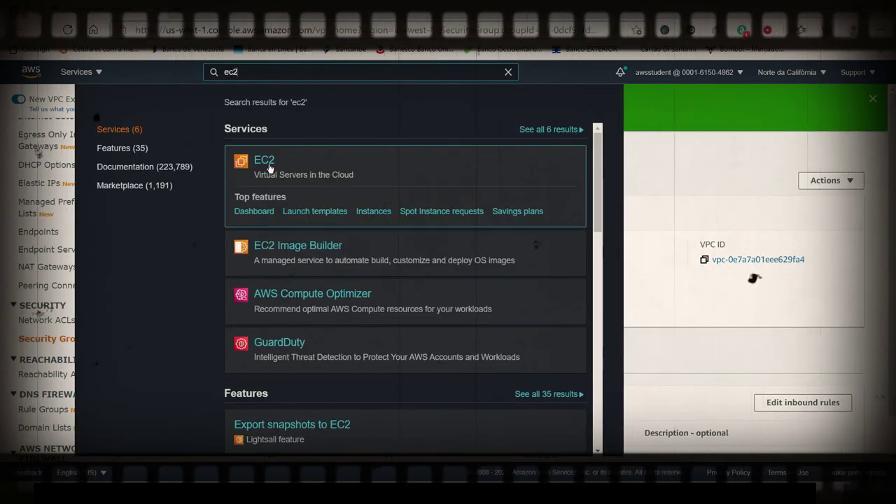
click(269, 169)
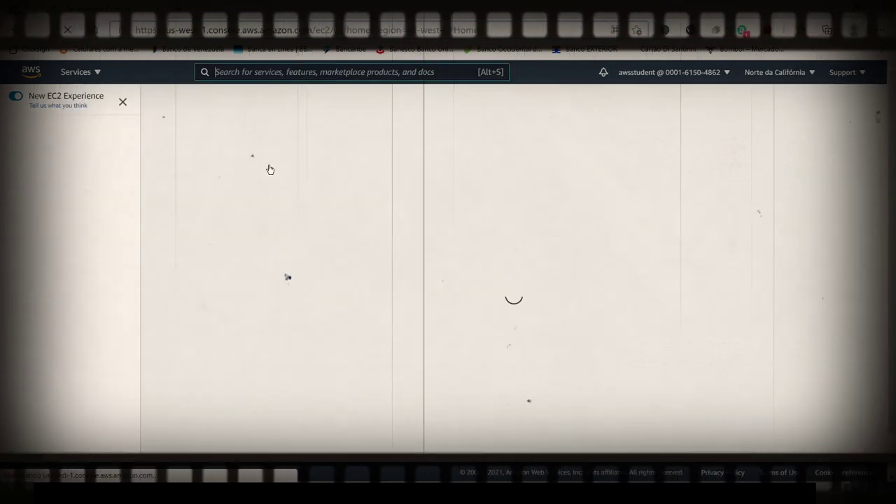
click(34, 224)
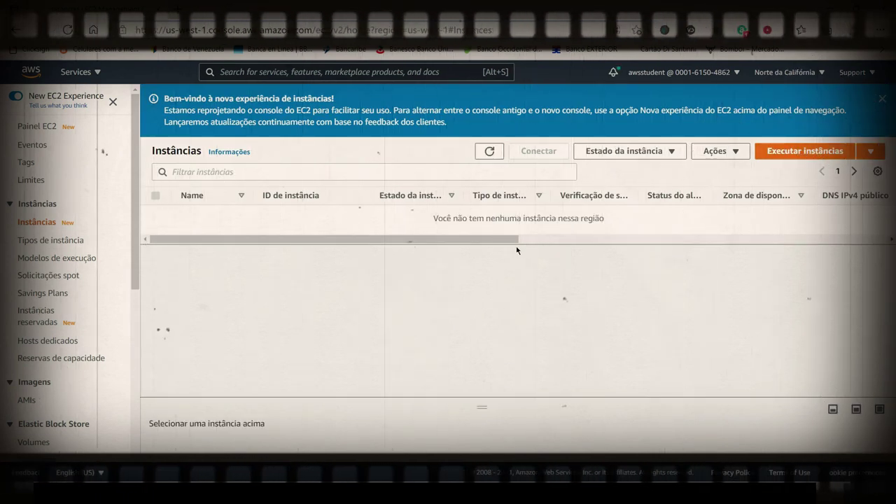
click(870, 152)
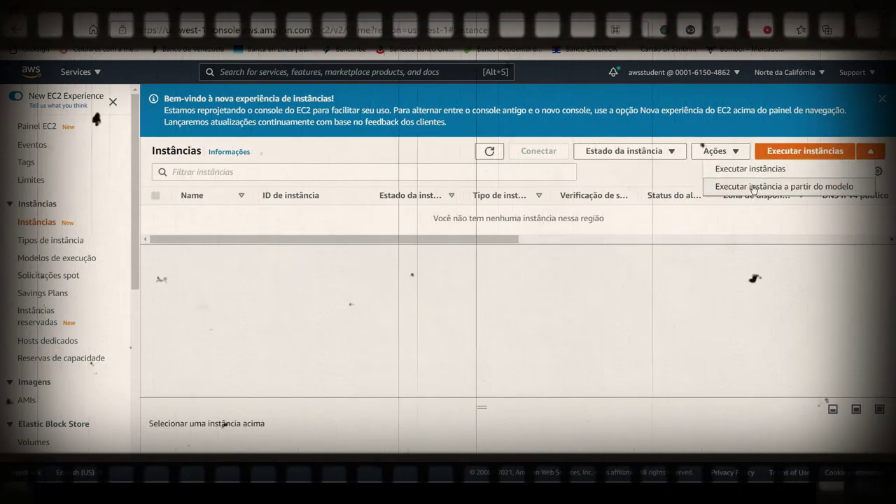
click(750, 228)
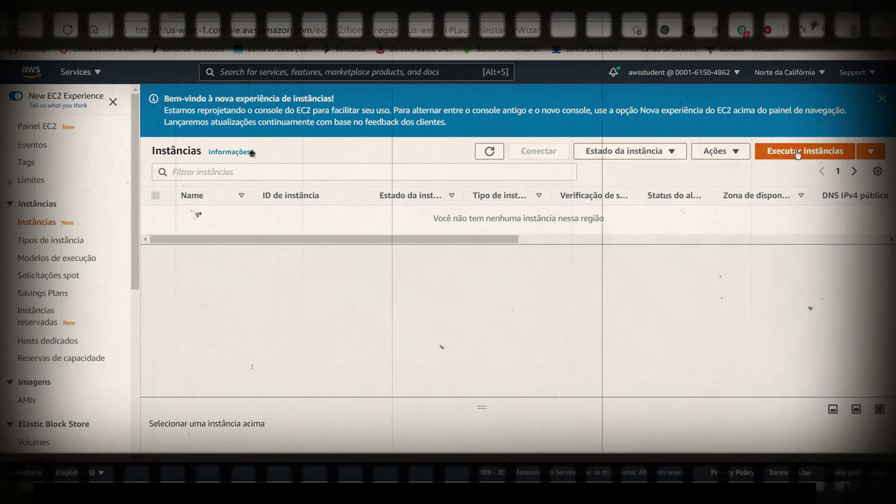
click(798, 152)
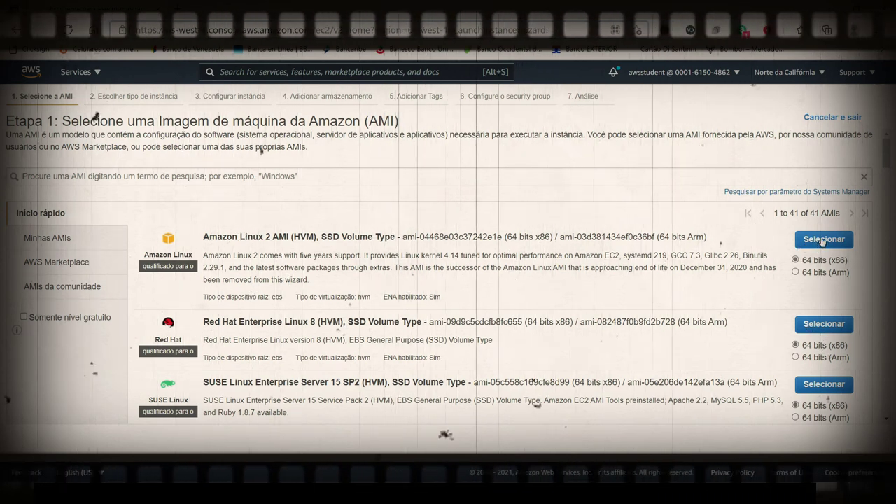
- Choose the 64-bit x86 Amazon Linux 2 AMI with the t2.micro type and continue to the instance details
click(822, 240)
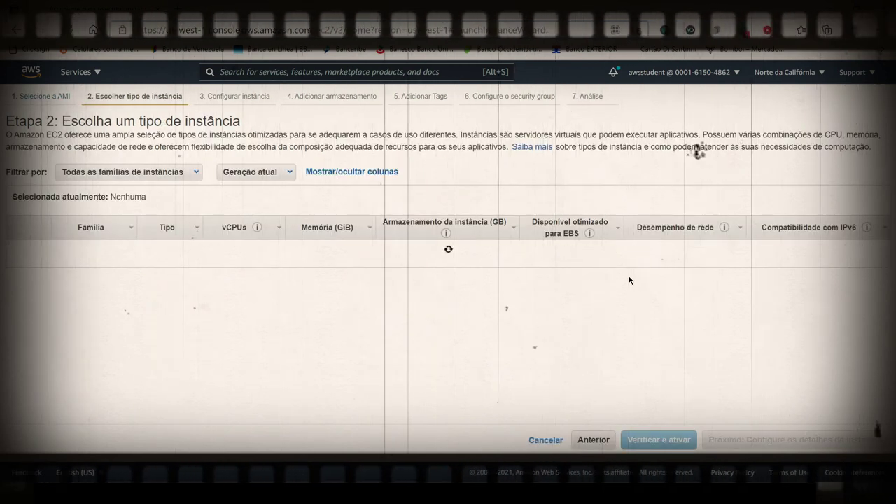
mouse_move(233, 287)
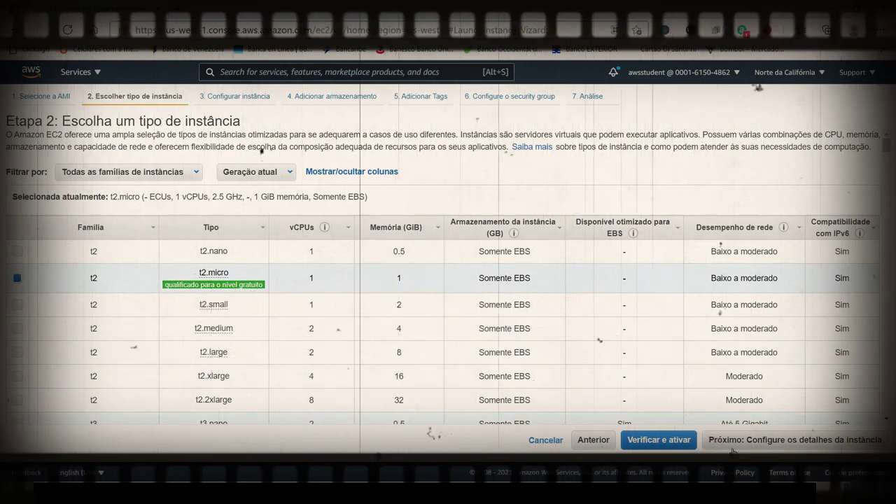
click(769, 440)
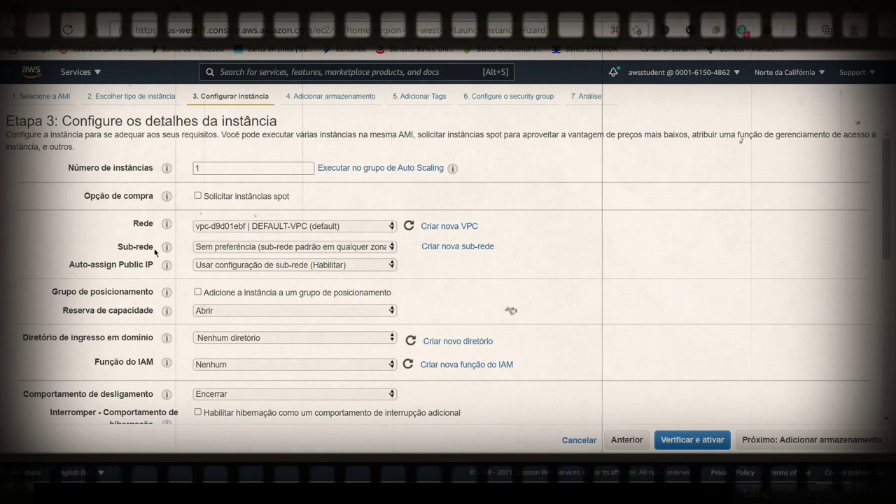
- Place the instance in My Lab VPC on Public subnet 1 and set Auto-assign Public IP to Habilitar
click(333, 228)
click(350, 247)
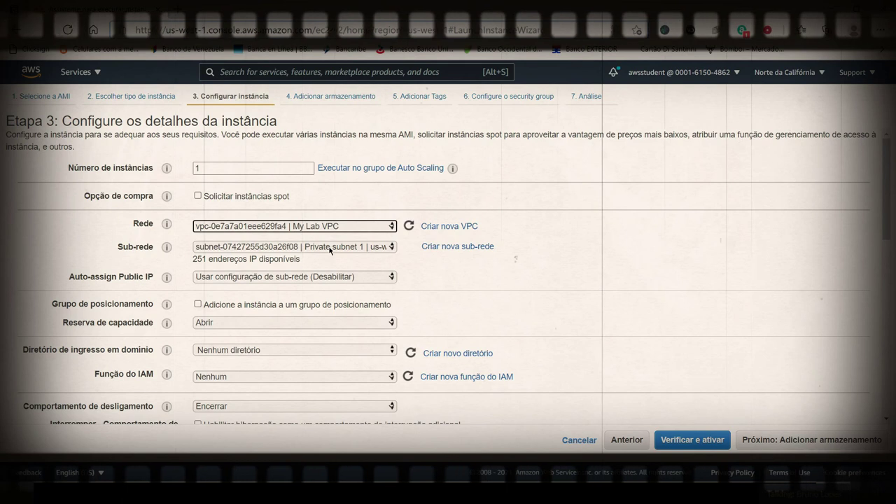
click(329, 248)
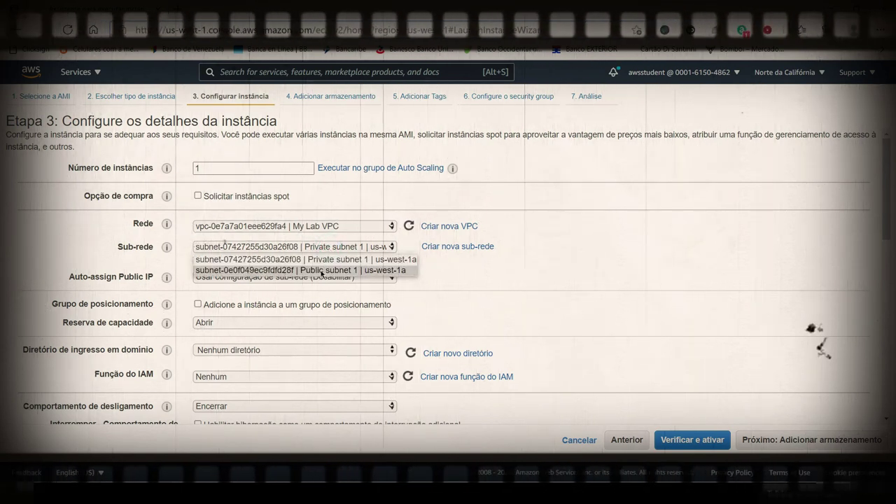
click(322, 270)
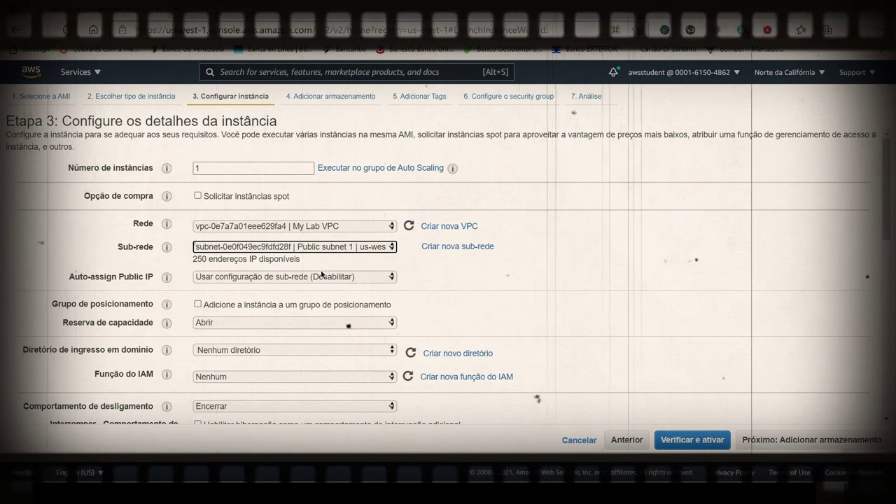
click(378, 279)
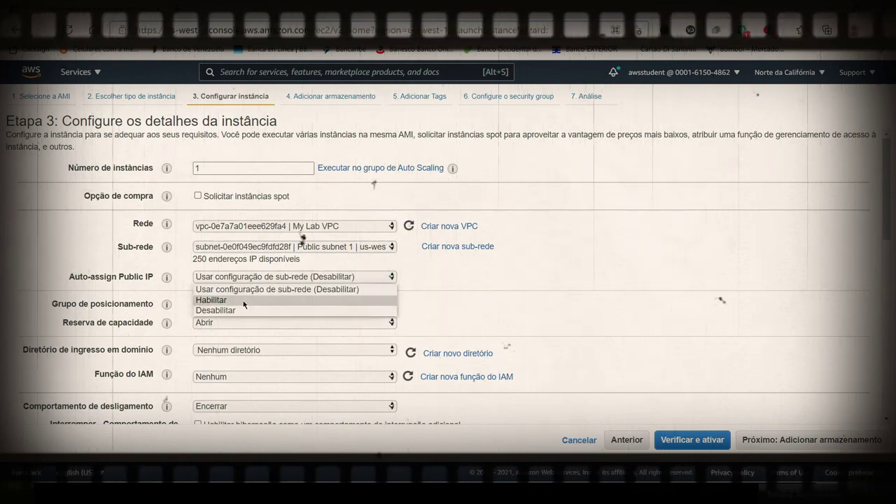
click(389, 297)
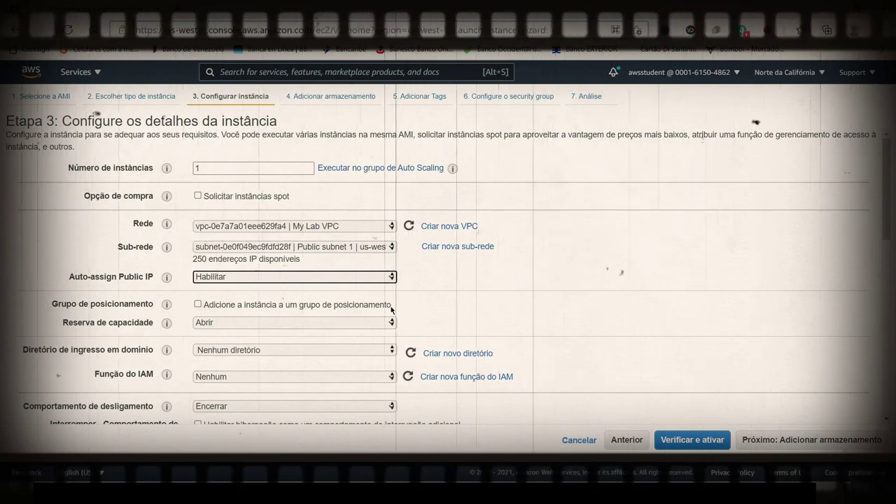
- Enter a bash user data script that installs httpd, php and mysql, enables and starts httpd, and unpacks lab-app.tgz in /var/www/html
scroll(487, 331, down, 6)
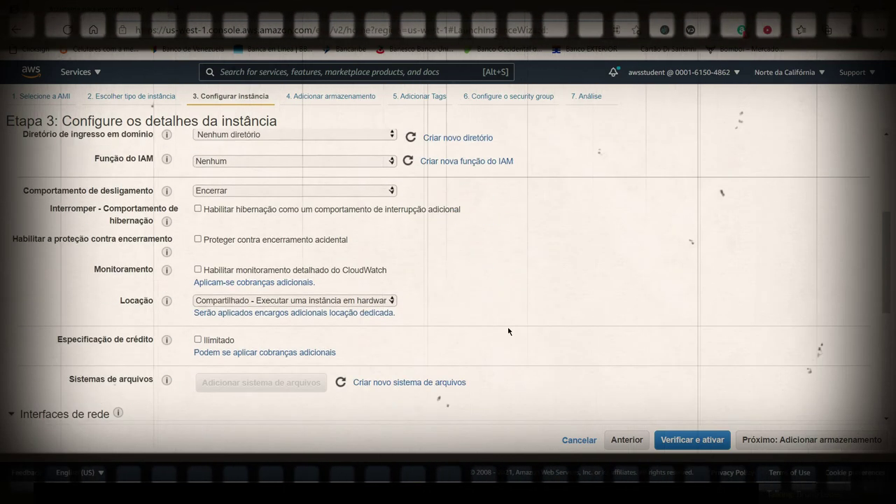
scroll(487, 330, down, 2)
scroll(477, 321, up, 6)
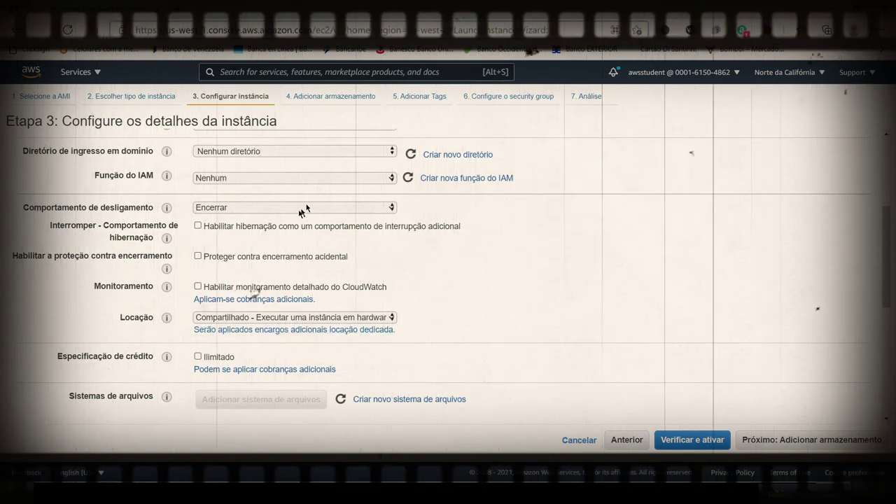
scroll(301, 210, up, 2)
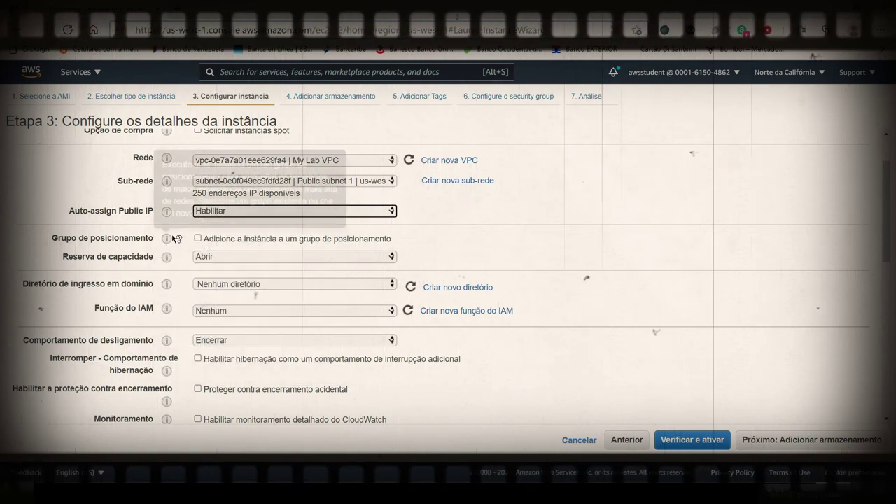
scroll(386, 381, down, 3)
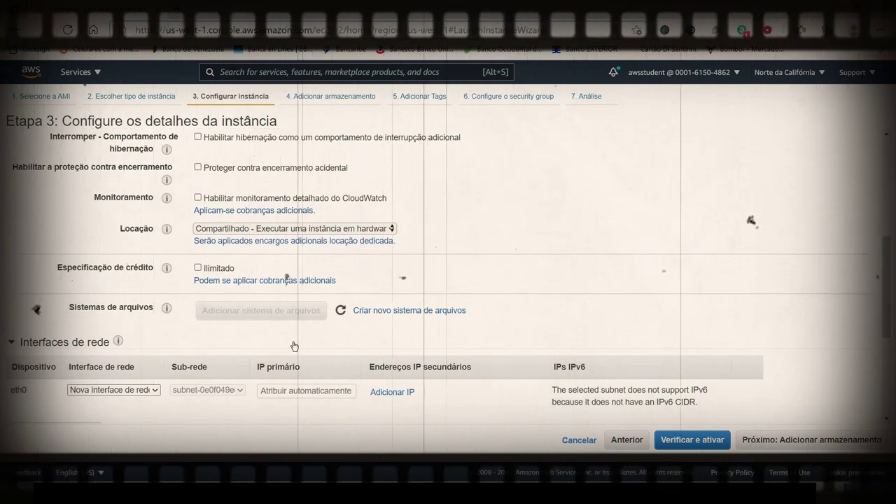
scroll(277, 342, down, 1)
scroll(489, 327, down, 1)
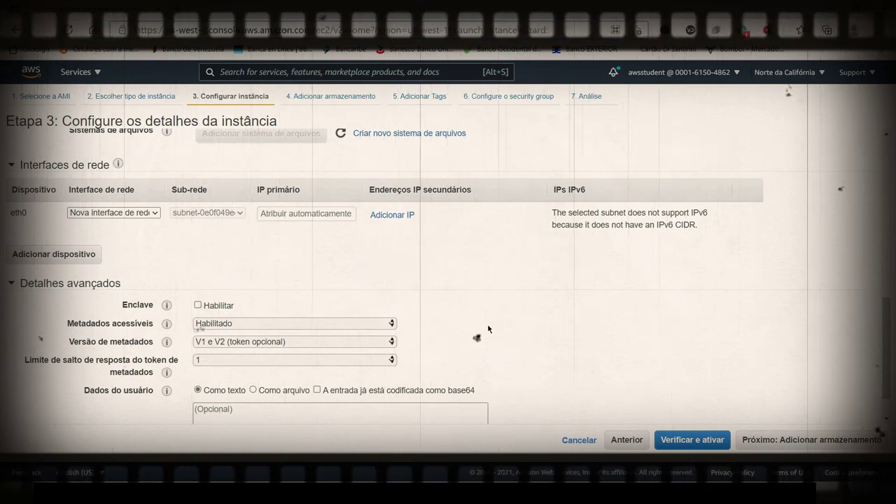
scroll(488, 330, down, 1)
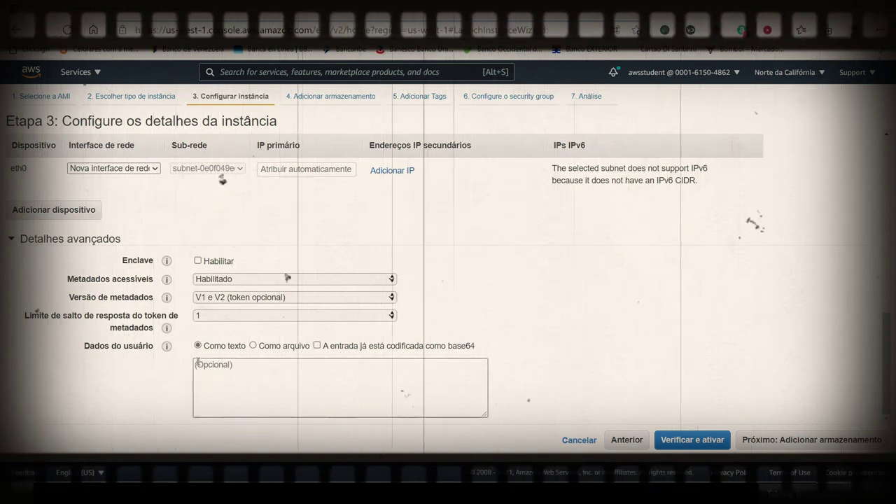
text(#!/bin/bash -ex yum -y install httpd php mysql php-mysql systemctl enable httpd.service systemctl start httpd.service if [ ! -f /var/www/html/lab-app.tgz ]; then cd /var/www/html wget https://us-west-2-tcprod.s3.amazonaws.com/courses/ILT-BF-100-ACPEXX/v2.0.13/lab-2-build-a-web-server/scripts/lab-app.tgz tar xvfz lab-app.tgz chown apache:root /var/www/html/rds.conf.php fi)
scroll(257, 373, up, 3)
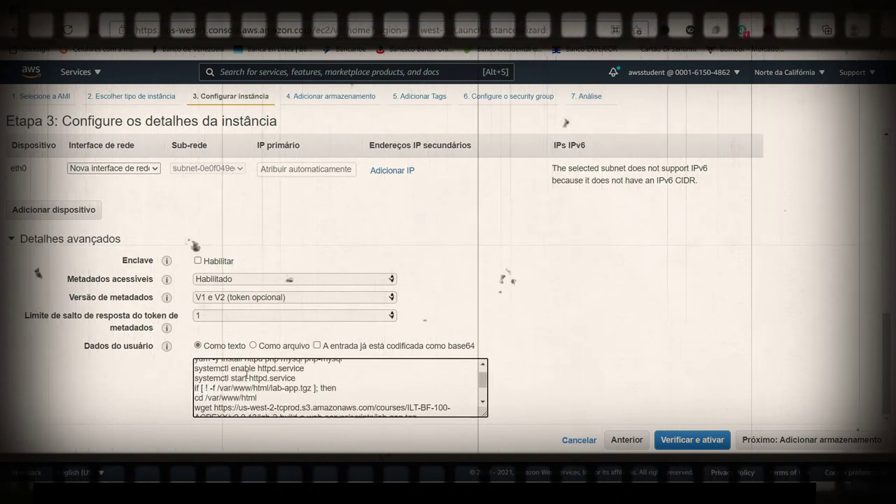
scroll(257, 373, down, 3)
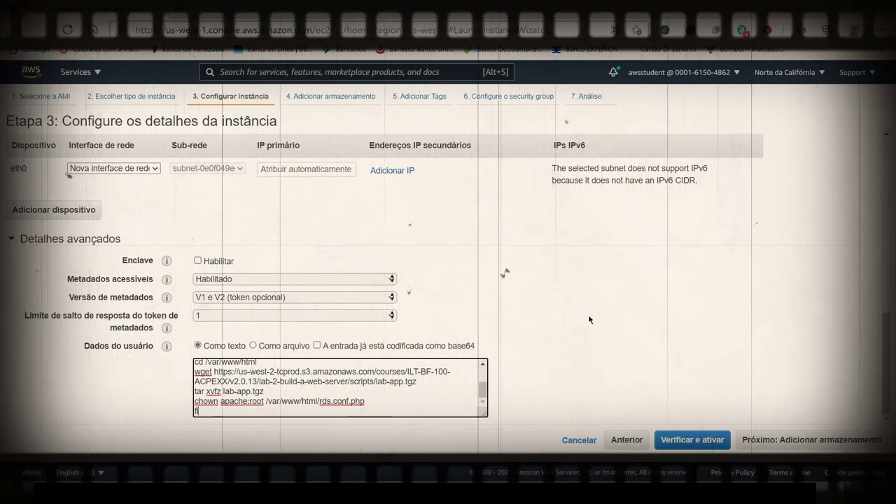
- Keep the default storage and add an instance tag with key Name and value Web Server 1
click(747, 446)
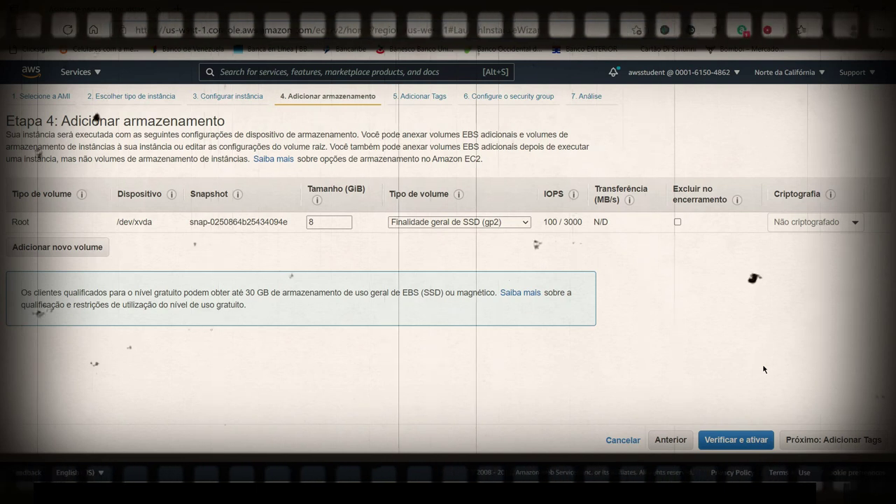
click(841, 441)
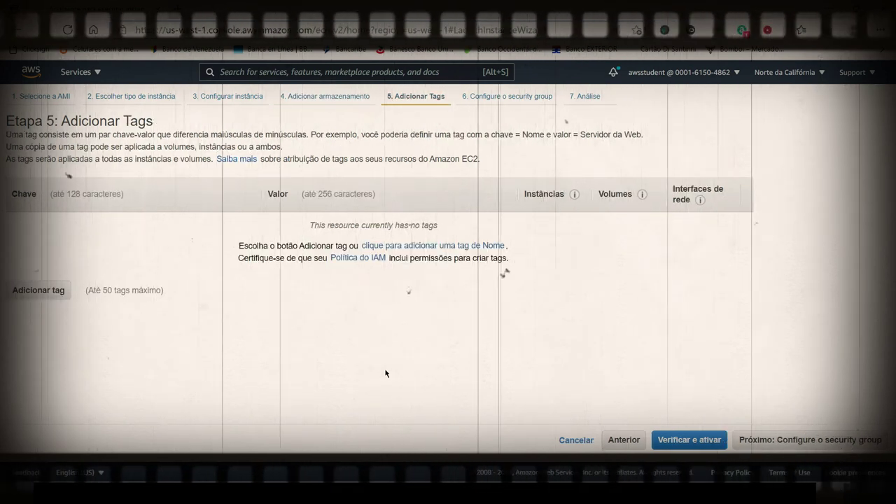
click(34, 289)
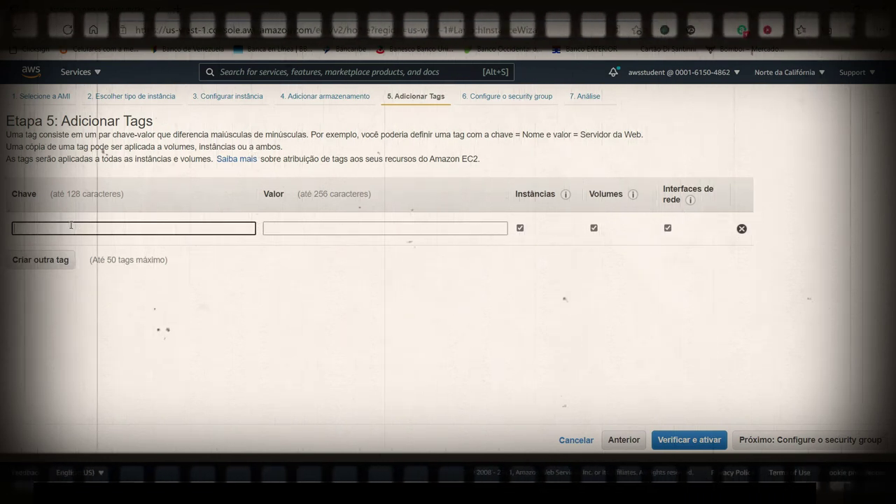
text(Name)
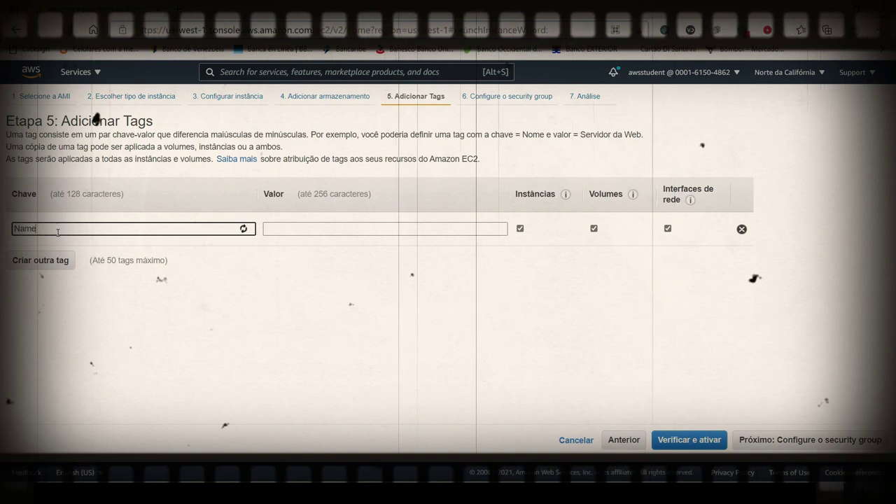
click(29, 260)
click(275, 228)
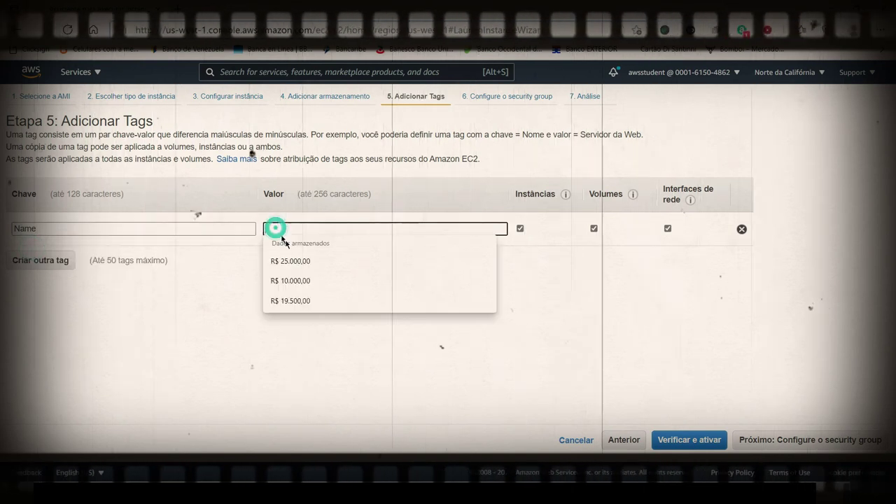
text(We)
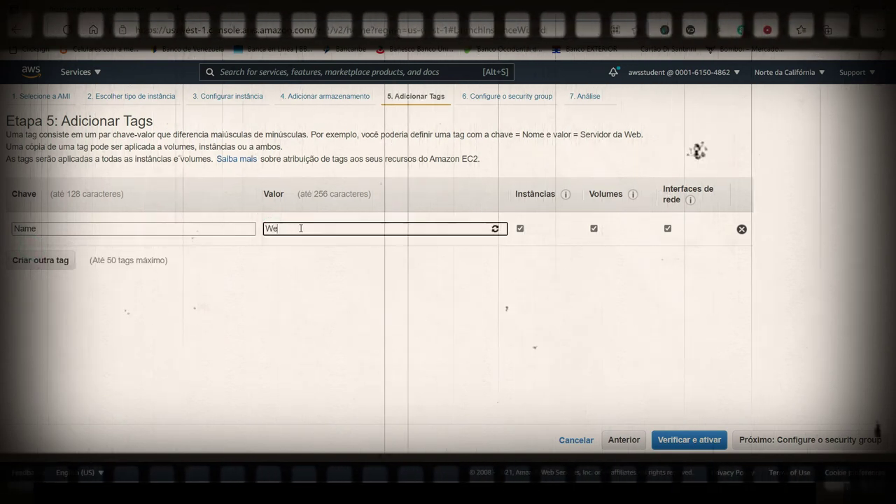
text(b Server)
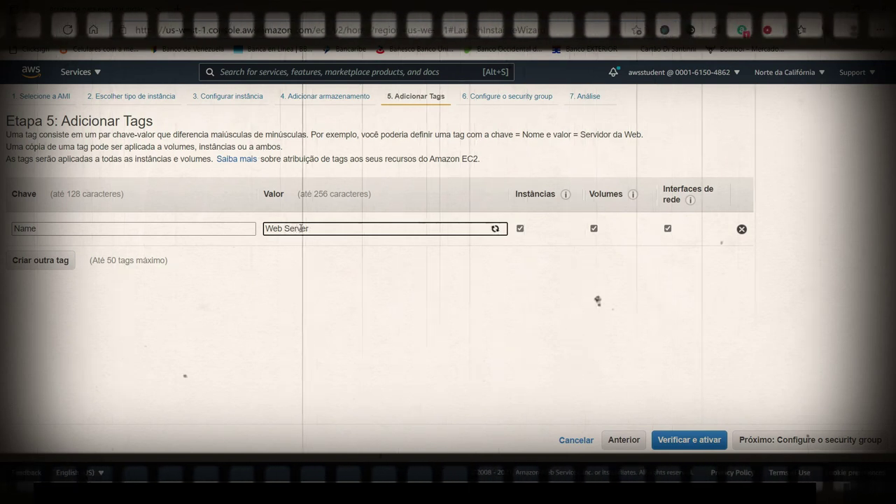
text( 1)
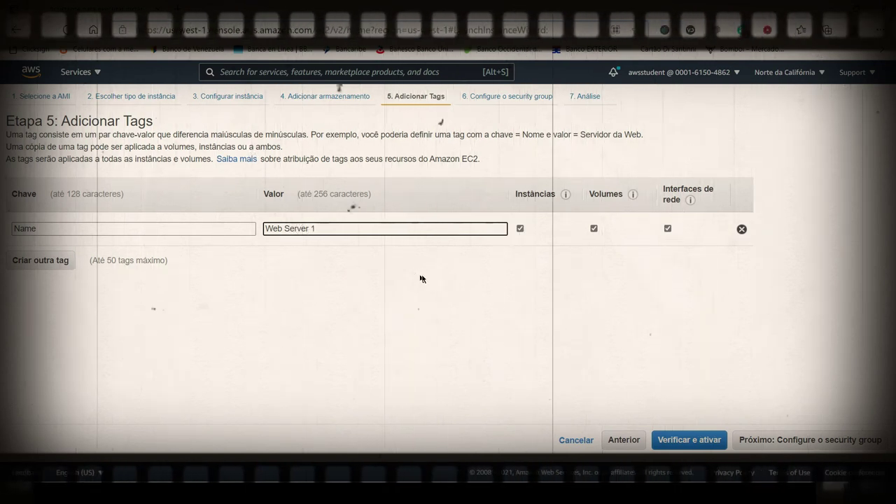
- Assign the existing WebSecurityGroup to the instance and proceed to the launch review despite the port 22 warning
click(805, 438)
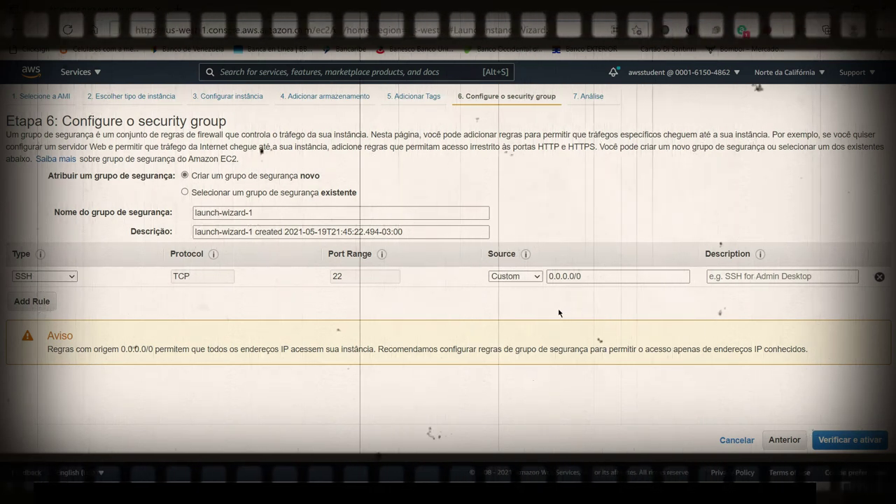
click(185, 192)
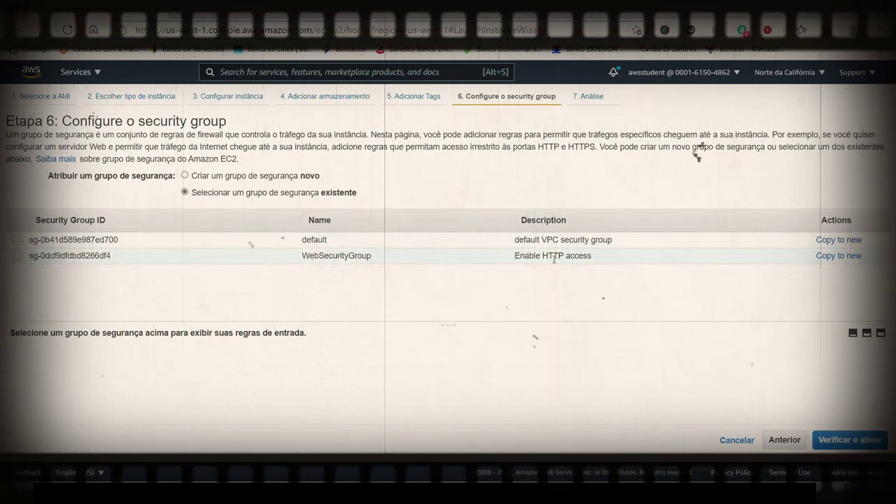
click(238, 256)
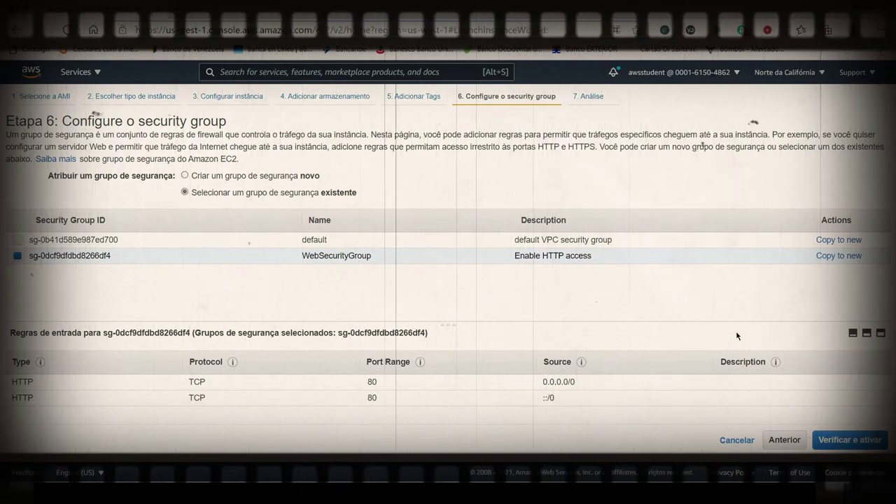
click(857, 441)
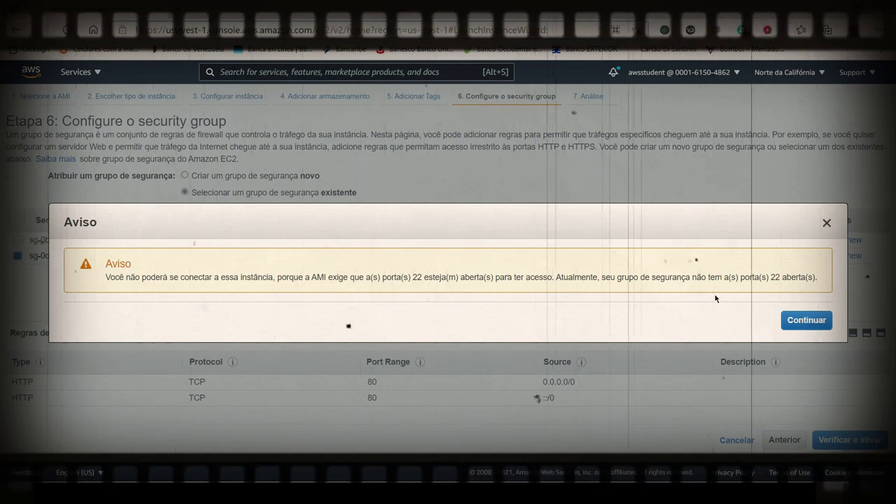
click(806, 320)
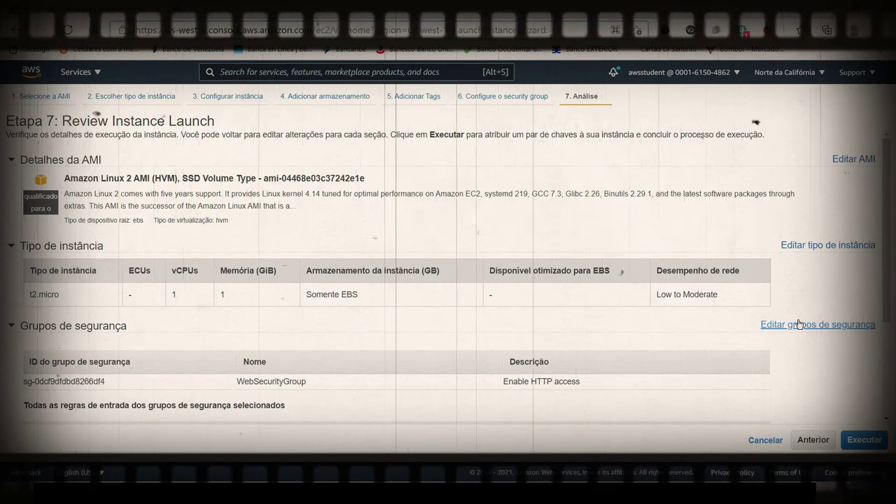
- Launch the instance with the option Continuar sem par de chaves, acknowledging the connection restriction
scroll(798, 324, down, 2)
click(867, 440)
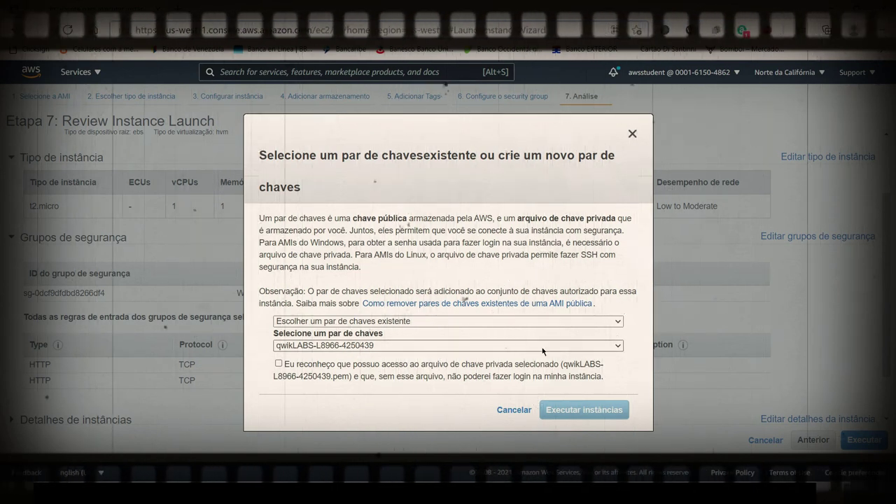
click(615, 322)
click(319, 355)
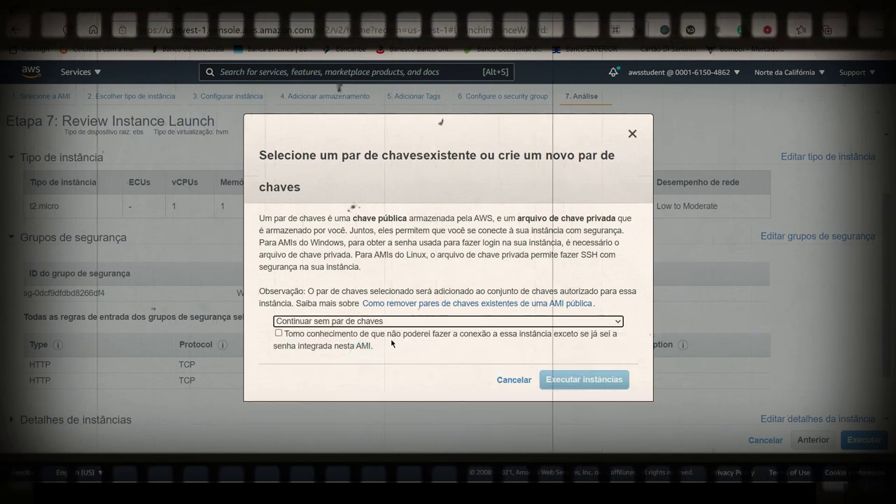
click(279, 334)
click(584, 379)
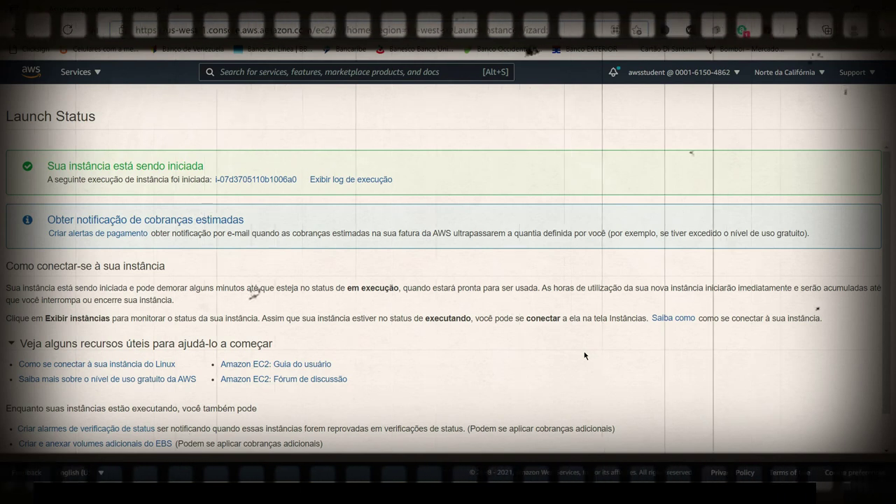
- Open the details of the Web Server 1 instance from the instances list and copy its public IPv4 address
scroll(584, 355, down, 2)
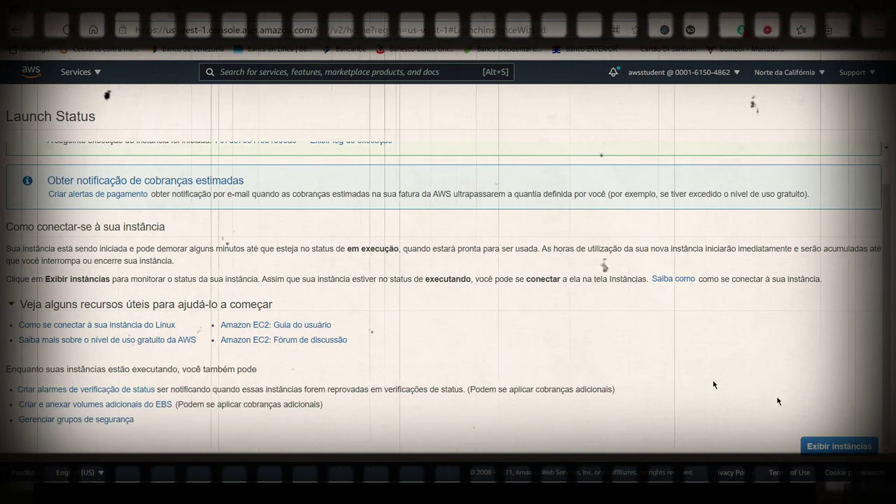
click(839, 446)
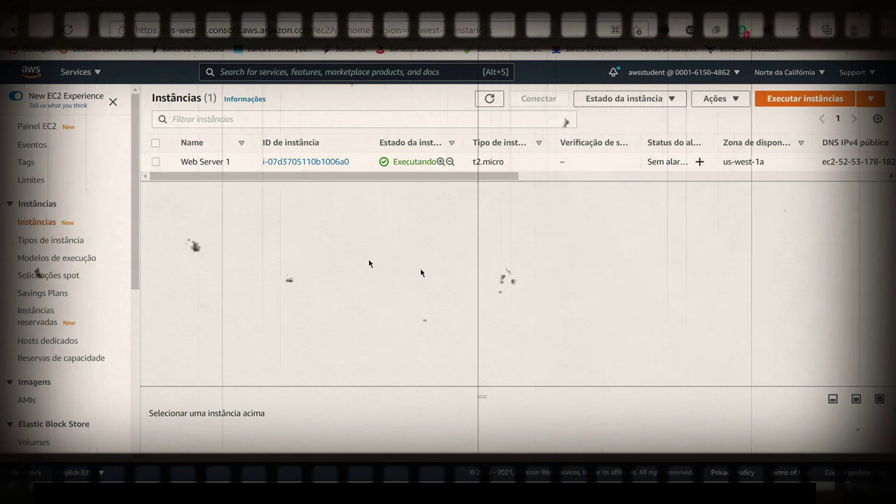
click(305, 162)
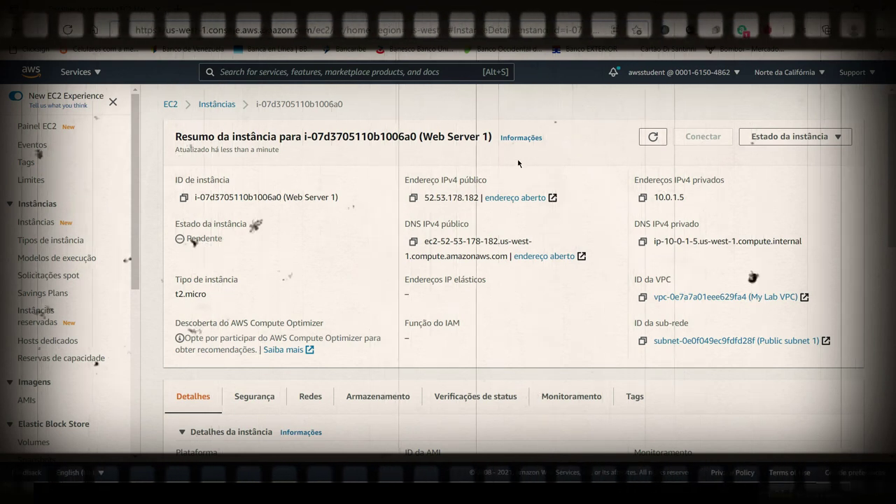
click(414, 200)
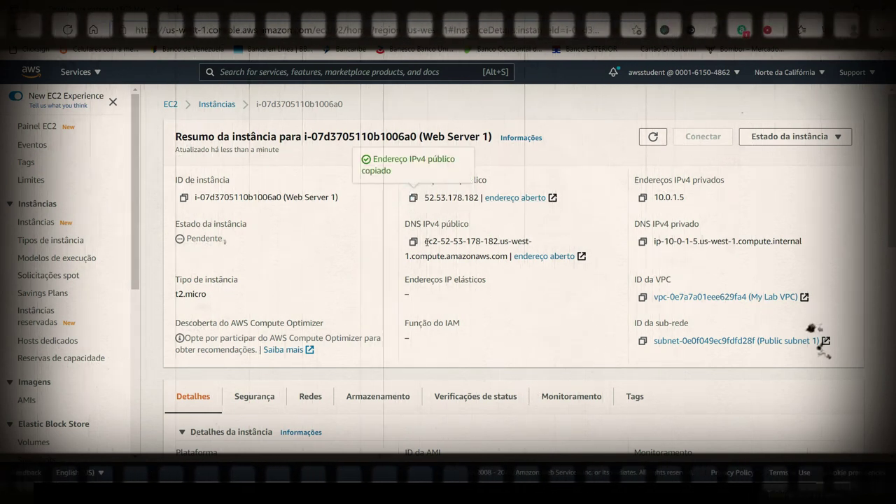
- Load the copied public IPv4 address in another browser tab and start the web application's Load Test
click(178, 9)
right_click(193, 30)
click(224, 143)
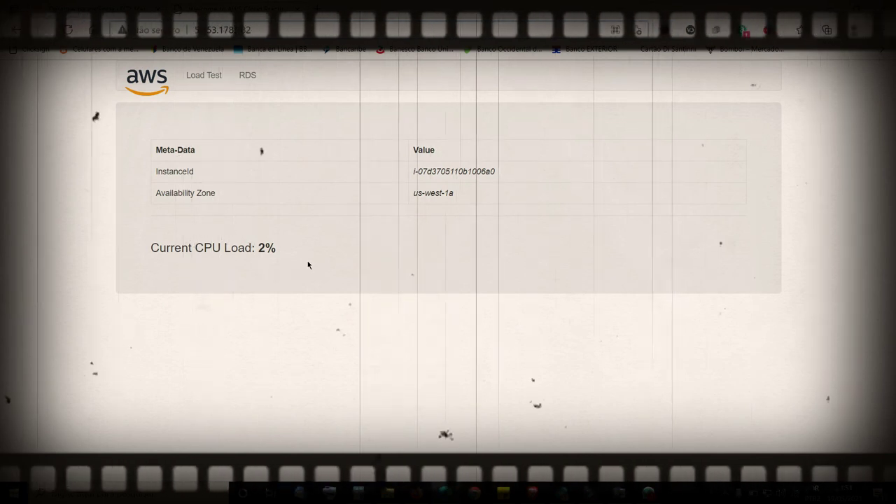
click(204, 78)
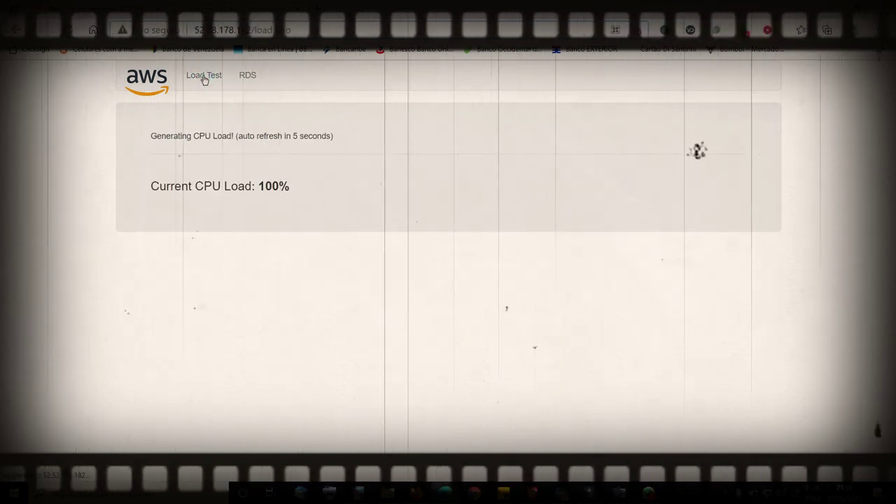